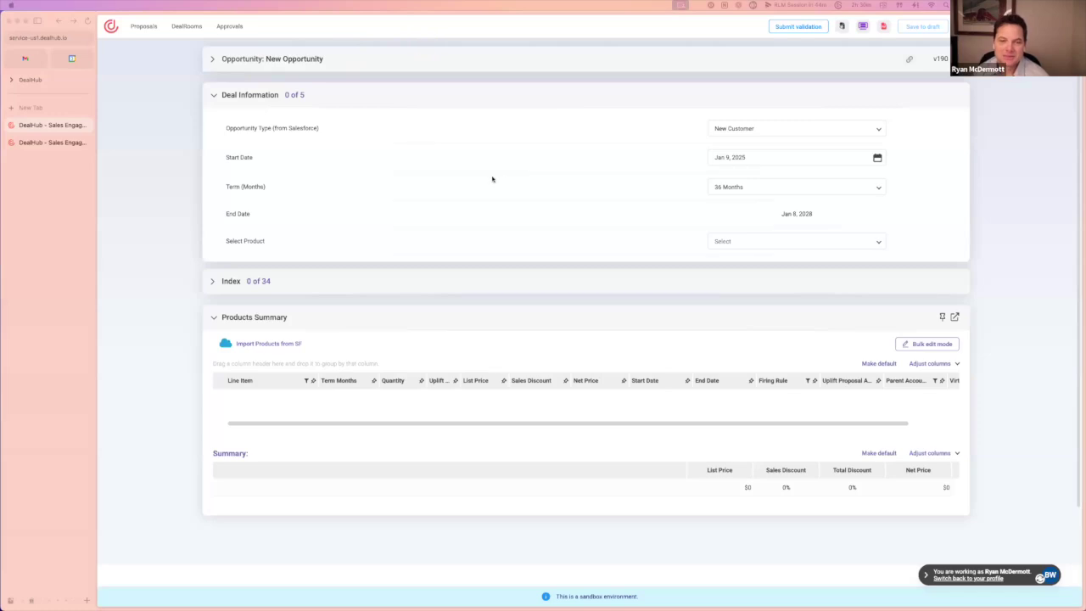
Select Virtual Server and Cloud Storage as the products in the deal information
left_click(174, 181)
key("super+equal")
key("super+equal")
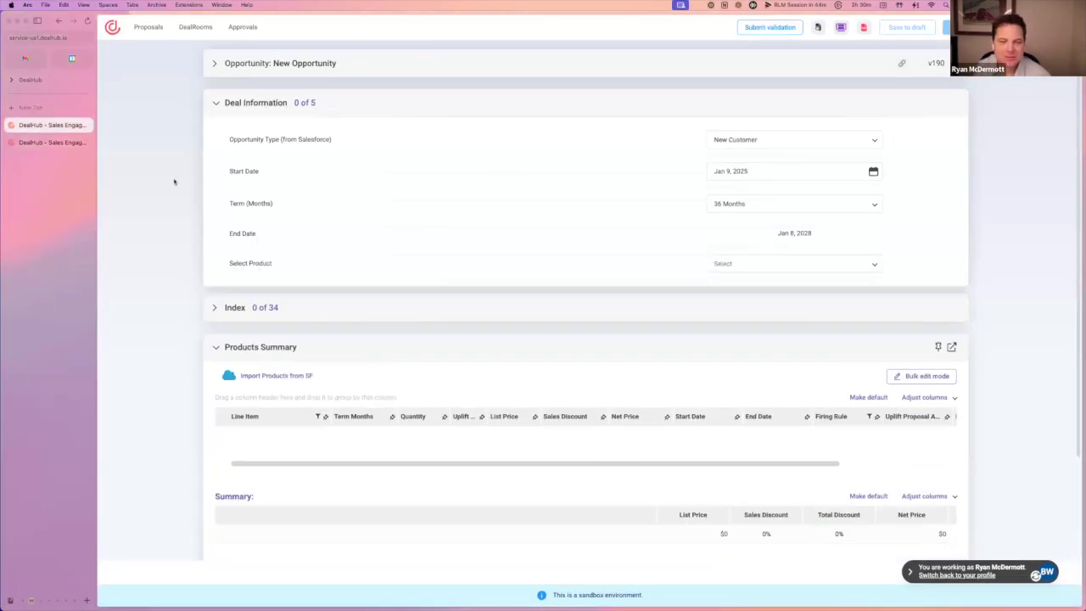
key("super+minus")
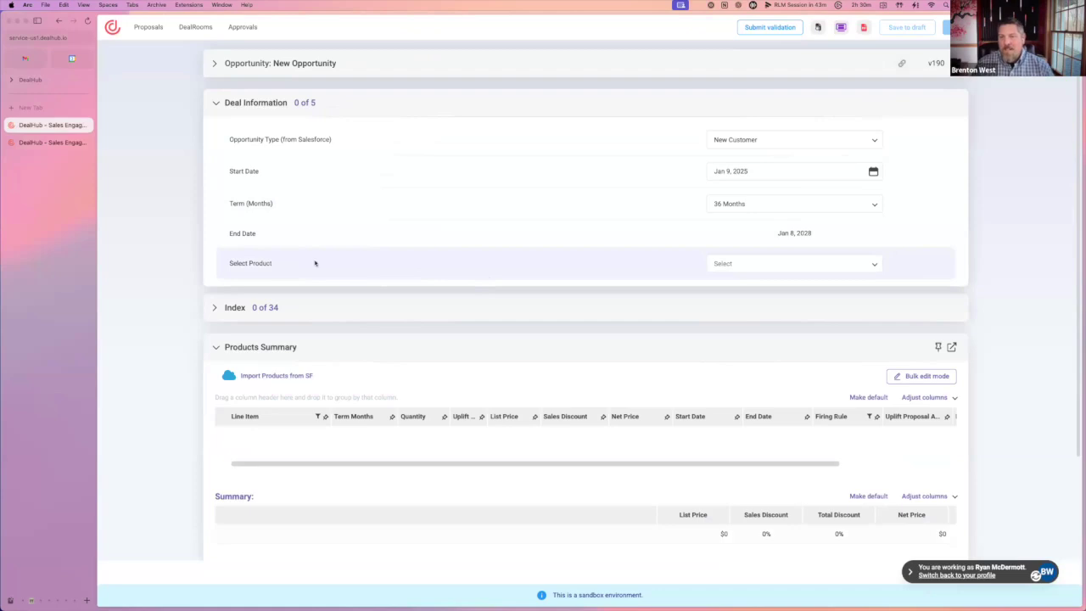
left_click(726, 265)
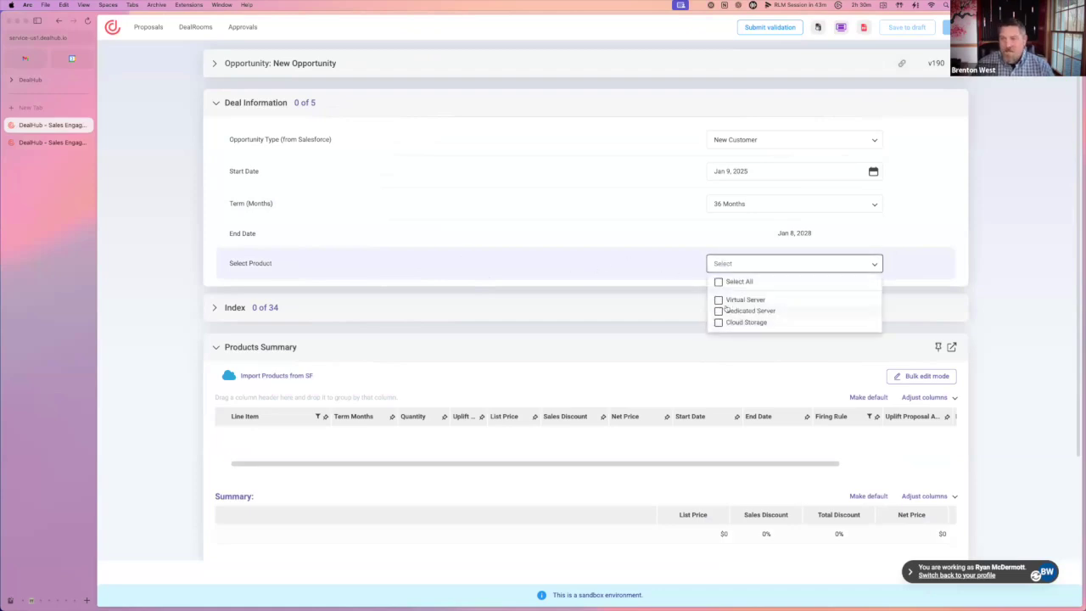
left_click(719, 301)
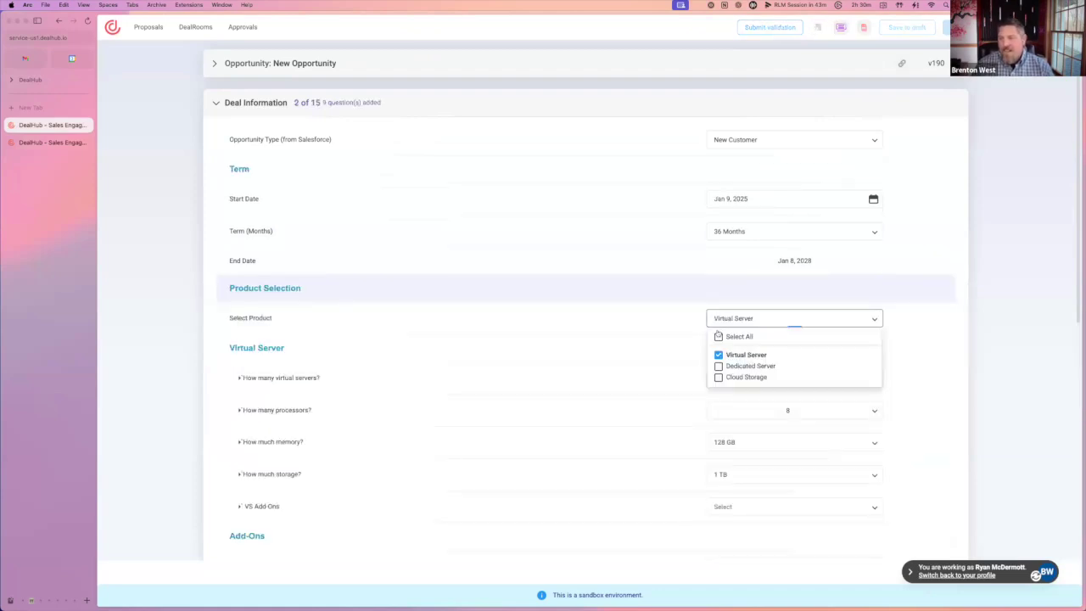
left_click(719, 377)
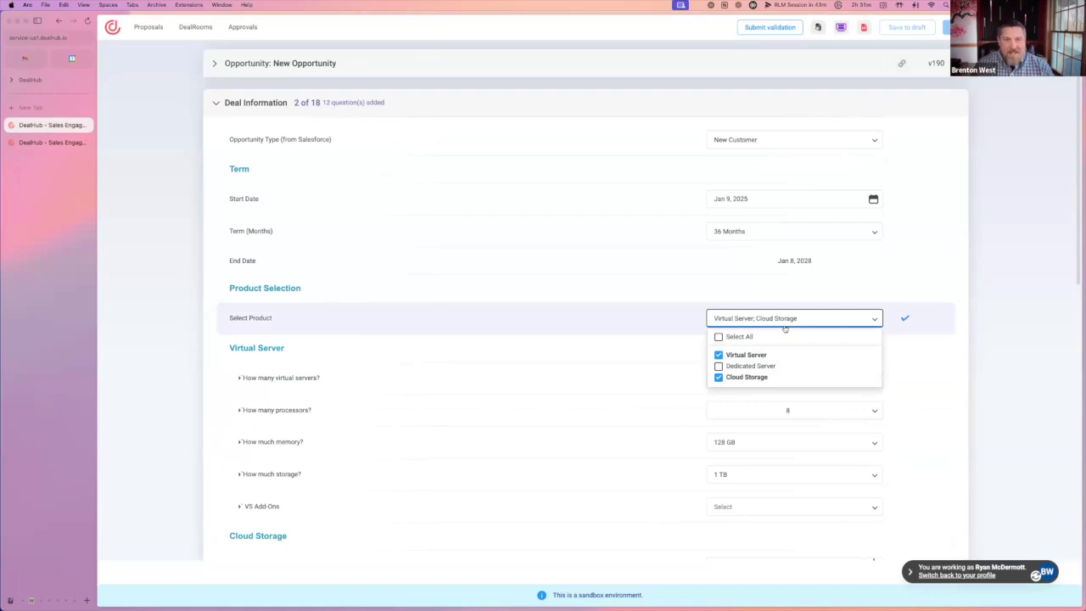
left_click(894, 327)
Review the Virtual Server configuration questions and the options offered for VS Add-Ons
scroll(878, 331, "down", 2)
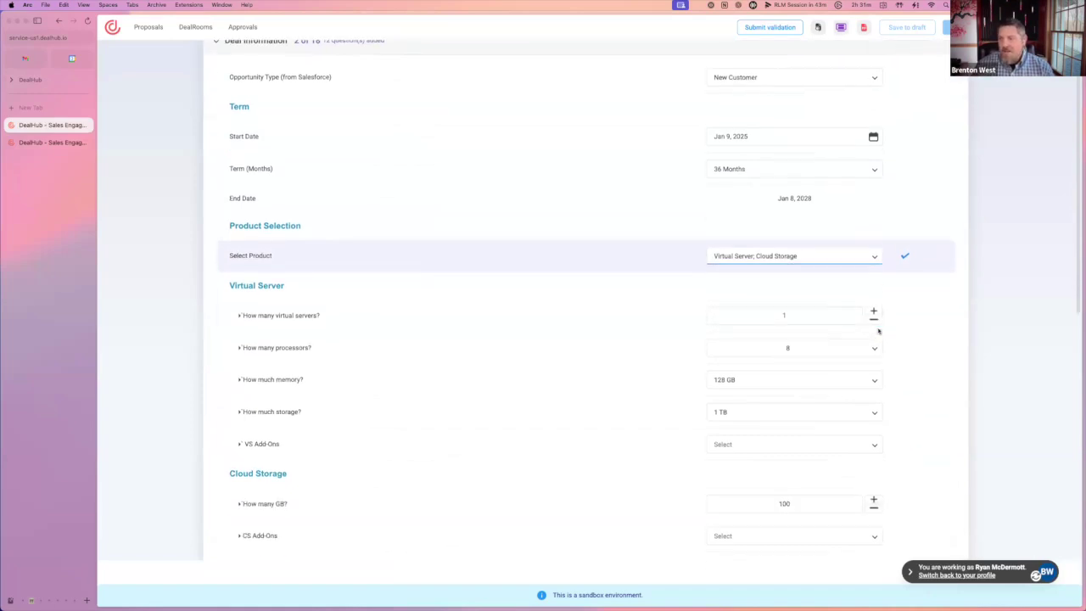
scroll(878, 330, "down", 2)
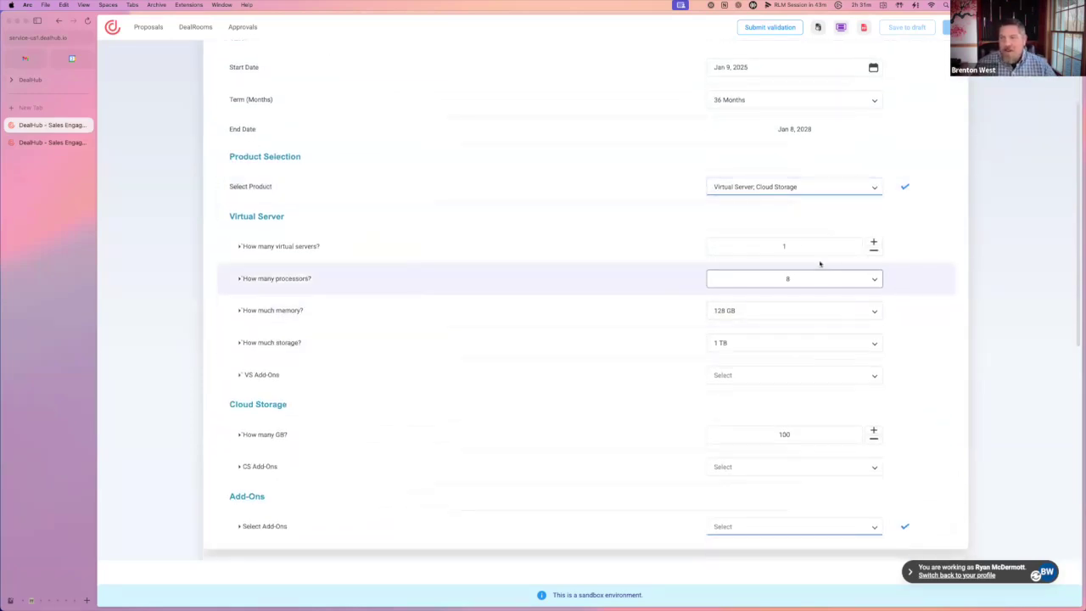
left_click(792, 269)
left_click(776, 335)
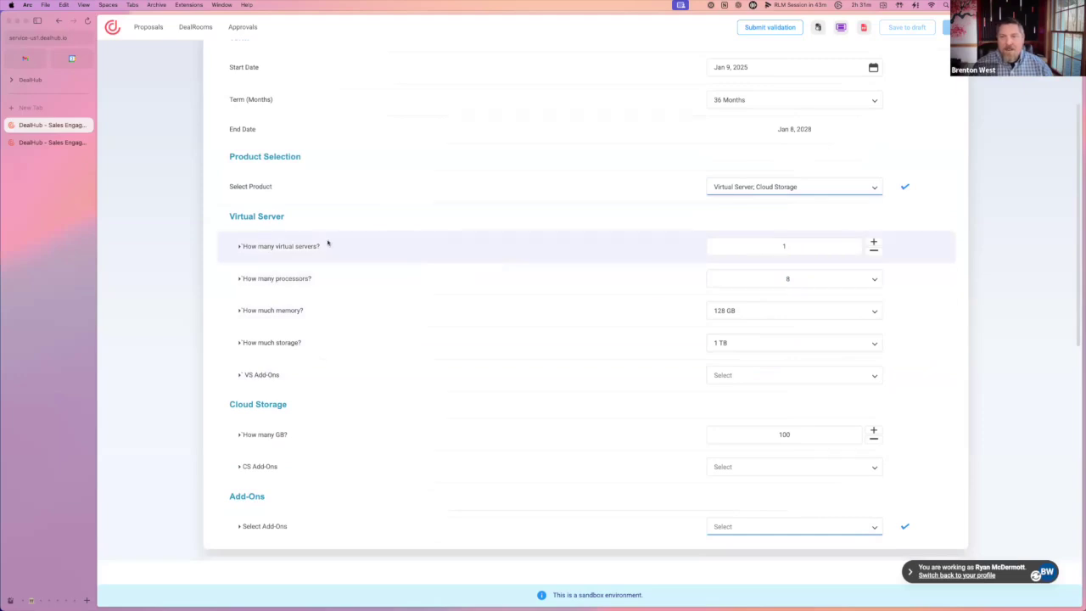
left_click(264, 303)
left_click(261, 396)
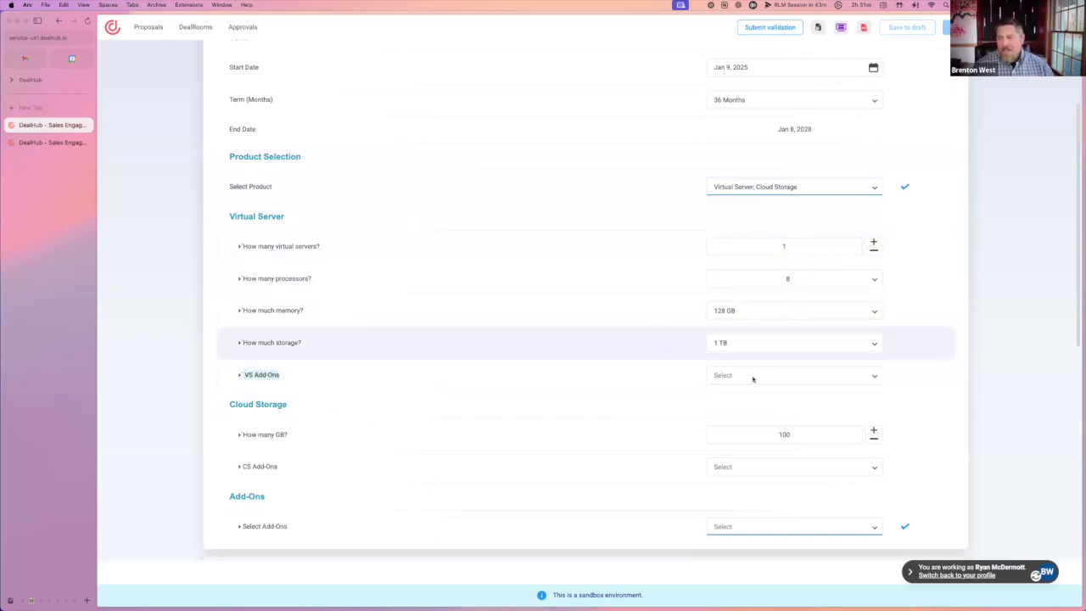
left_click(788, 379)
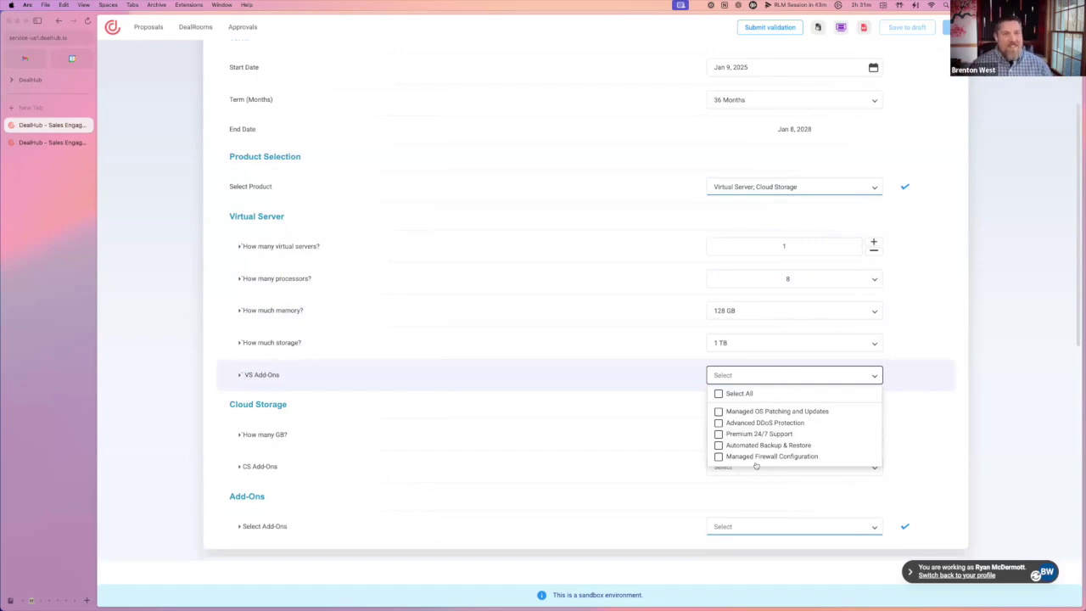
left_click(988, 404)
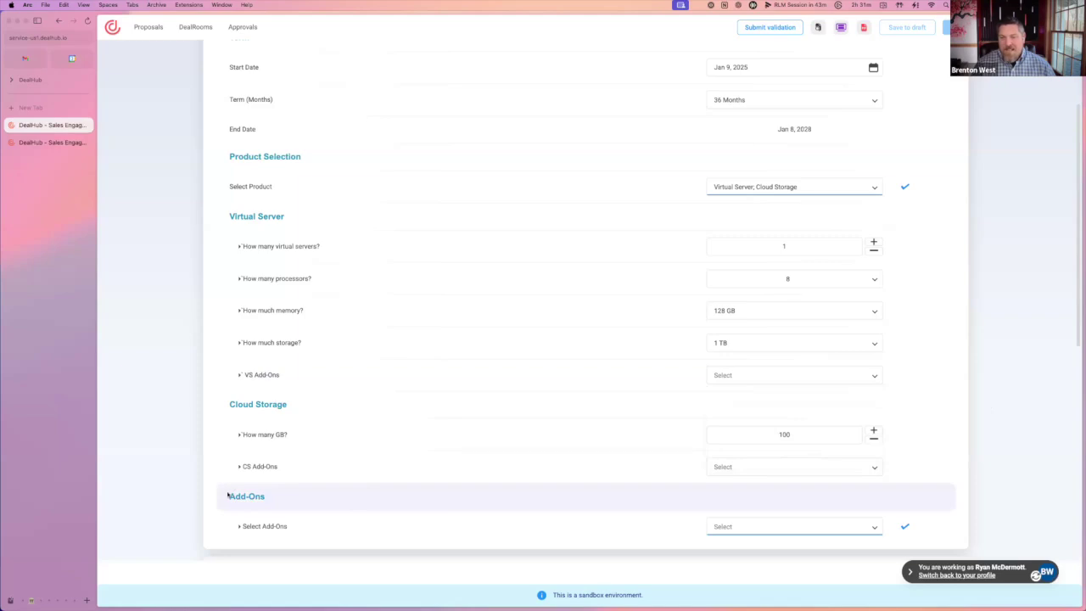
Compare the options of the general Select Add-Ons question with those of VS Add-Ons
scroll(274, 506, "down", 3)
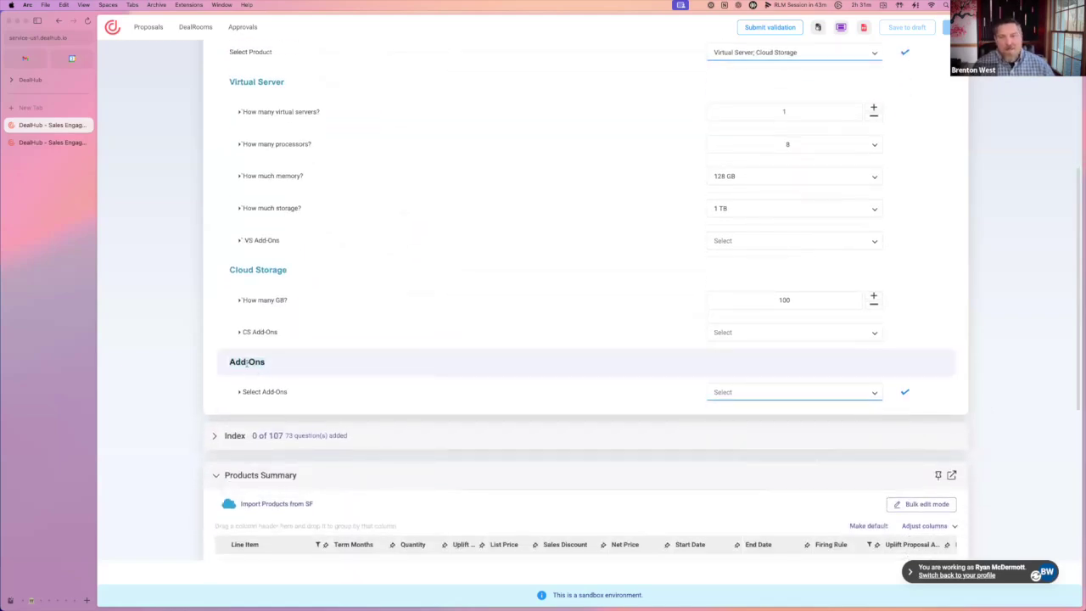
left_click(727, 392)
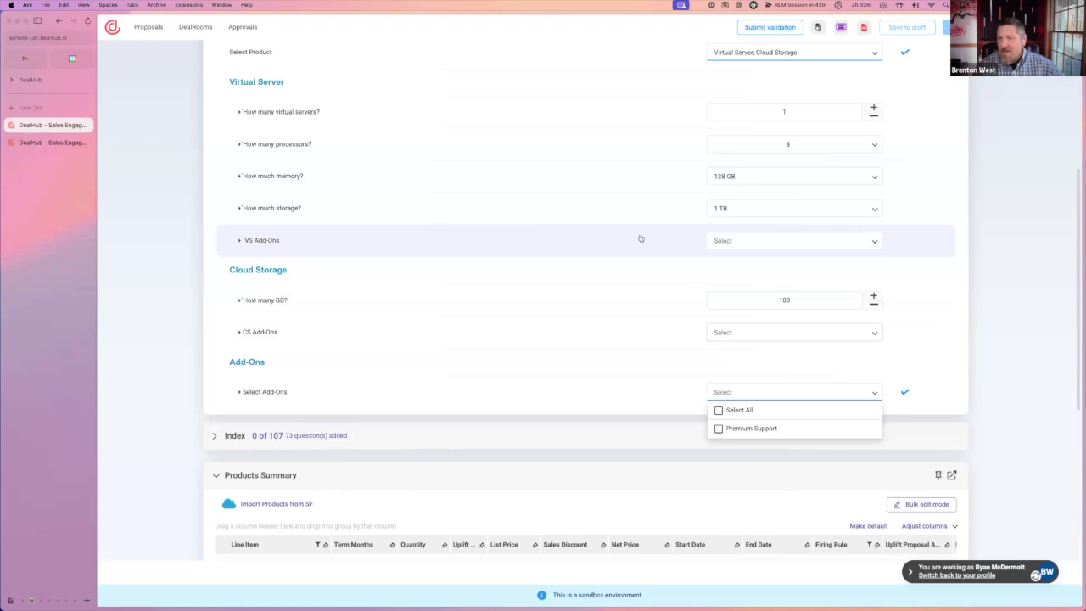
left_click(745, 241)
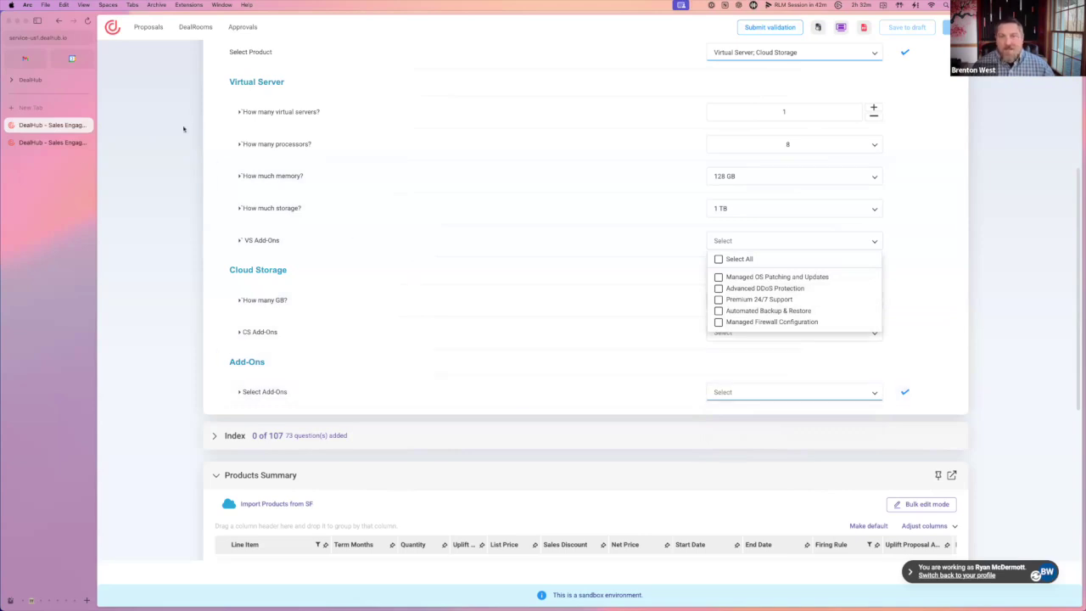
Switch to the playbook editor and review the questions in the Products group down to Heading_AddOn and AddOn_Select
left_click(51, 141)
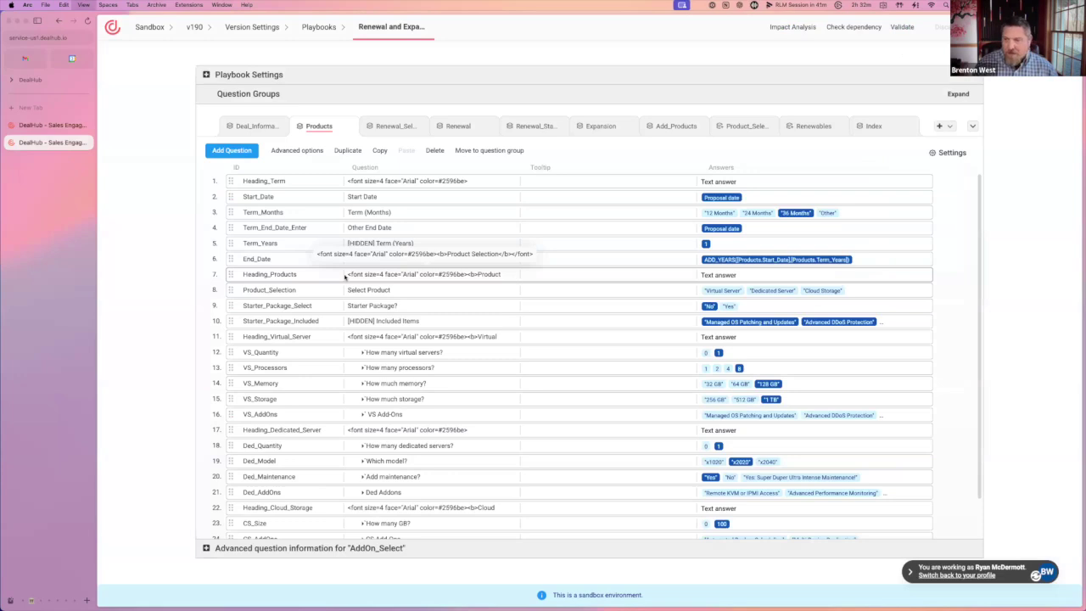
key("super+equal")
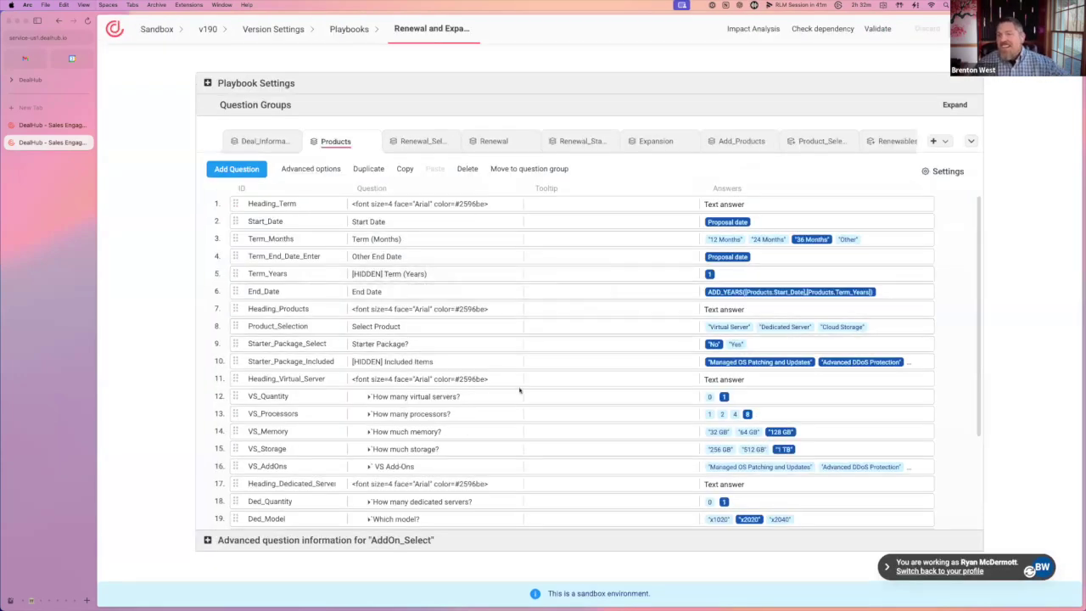
scroll(521, 386, "down", 1)
scroll(520, 390, "down", 2)
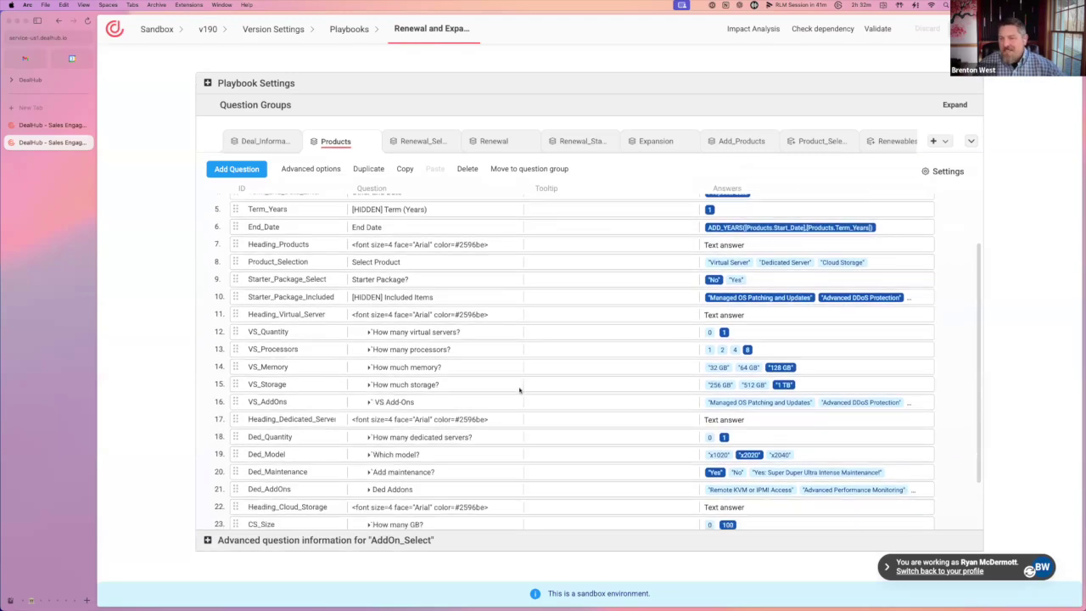
scroll(520, 391, "down", 3)
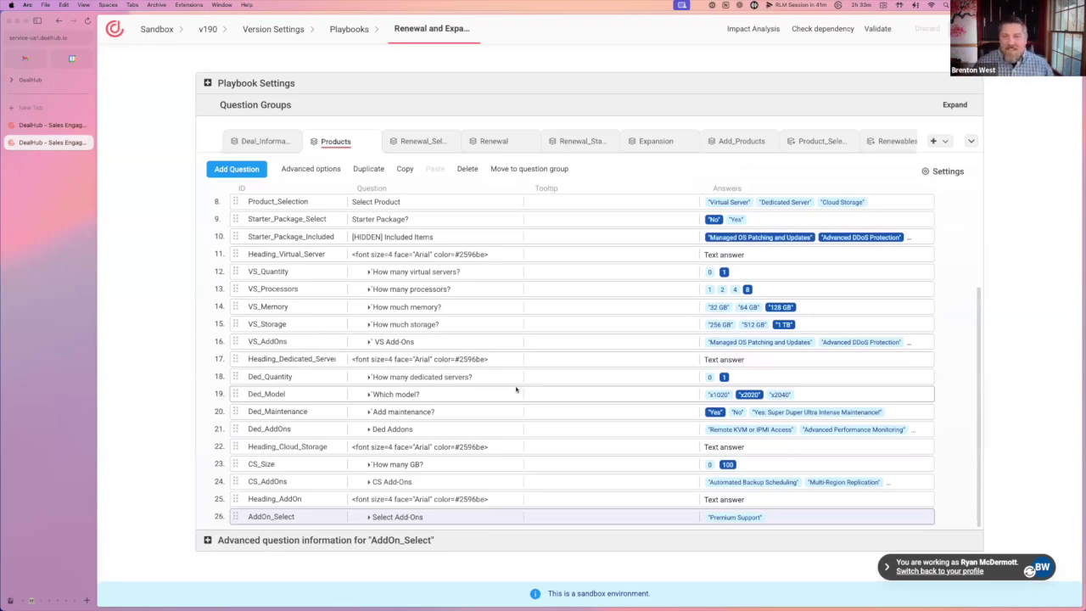
left_click_drag(245, 336, 333, 336)
left_click_drag(408, 324, 438, 328)
left_click_drag(280, 499, 282, 502)
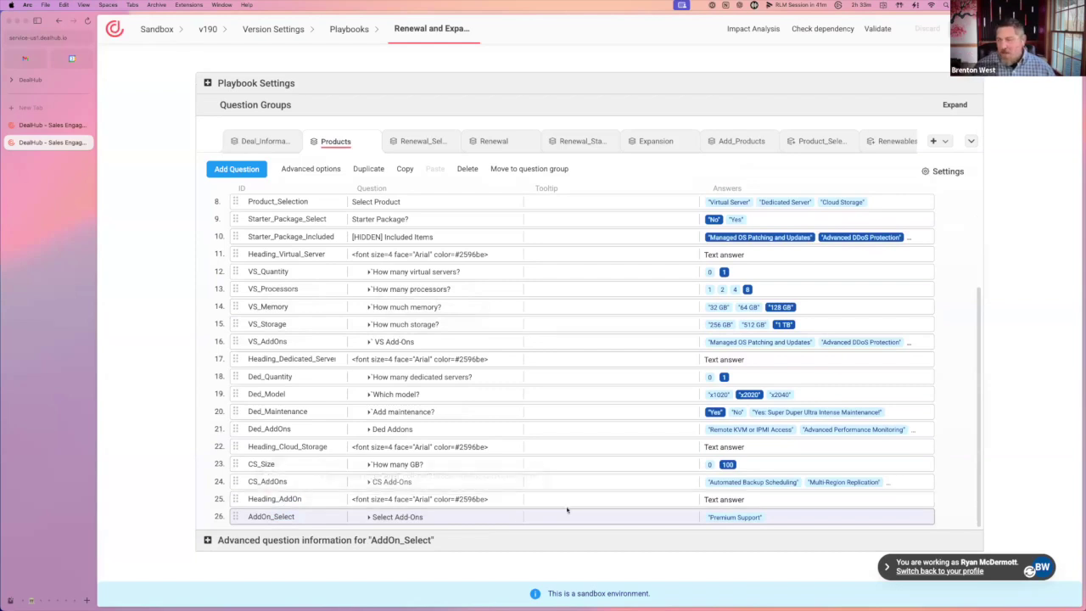
Edit the answers of the AddOn_Select question and add the playbook answer [Products.VS_AddOns] to its list
left_click(717, 519)
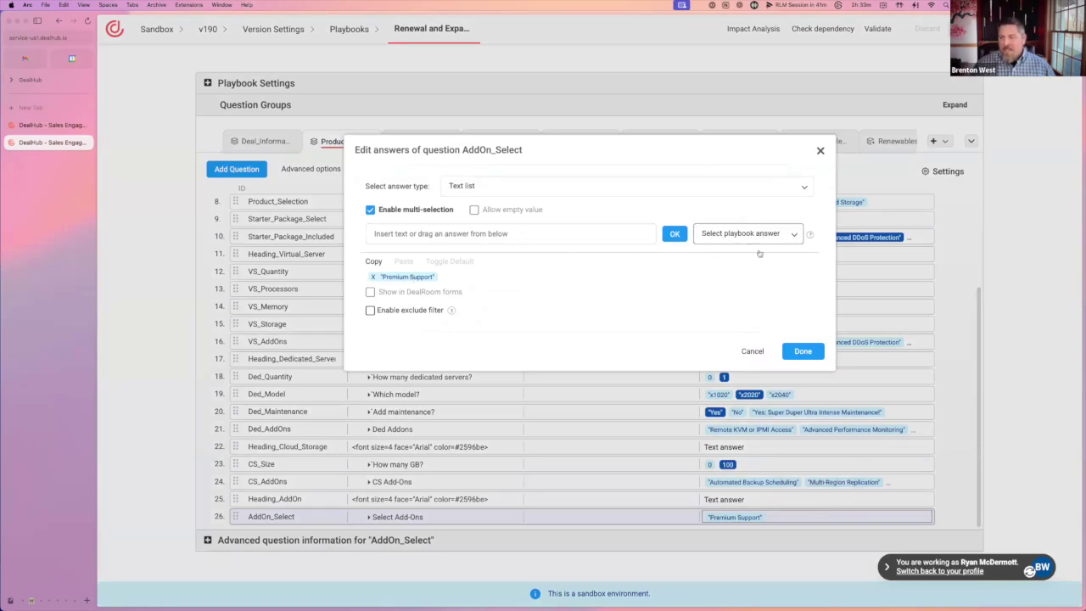
mouse_move(810, 235)
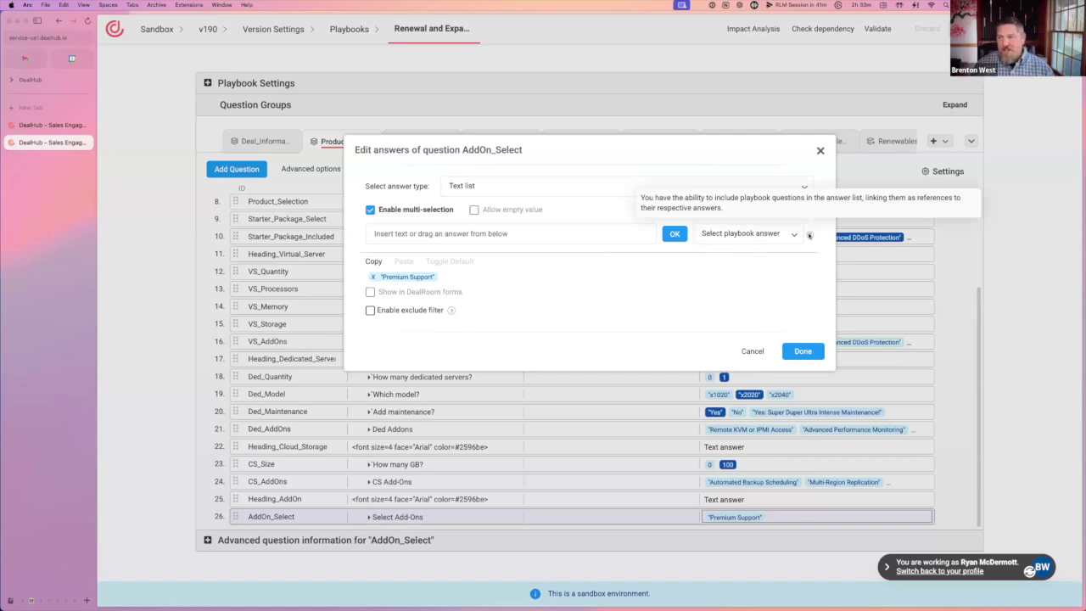
left_click(792, 235)
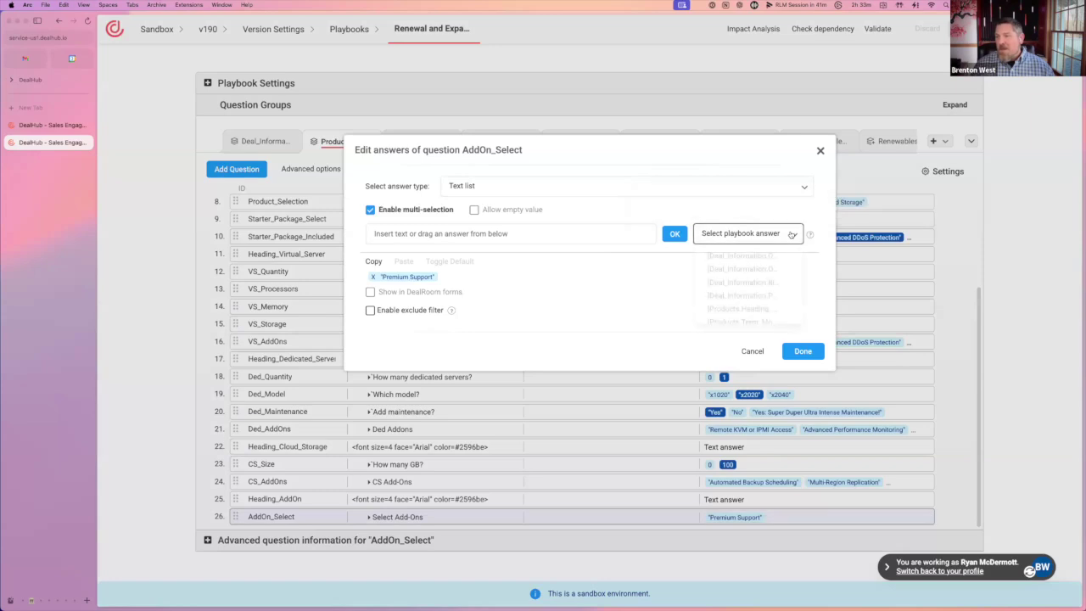
scroll(750, 287, "down", 10)
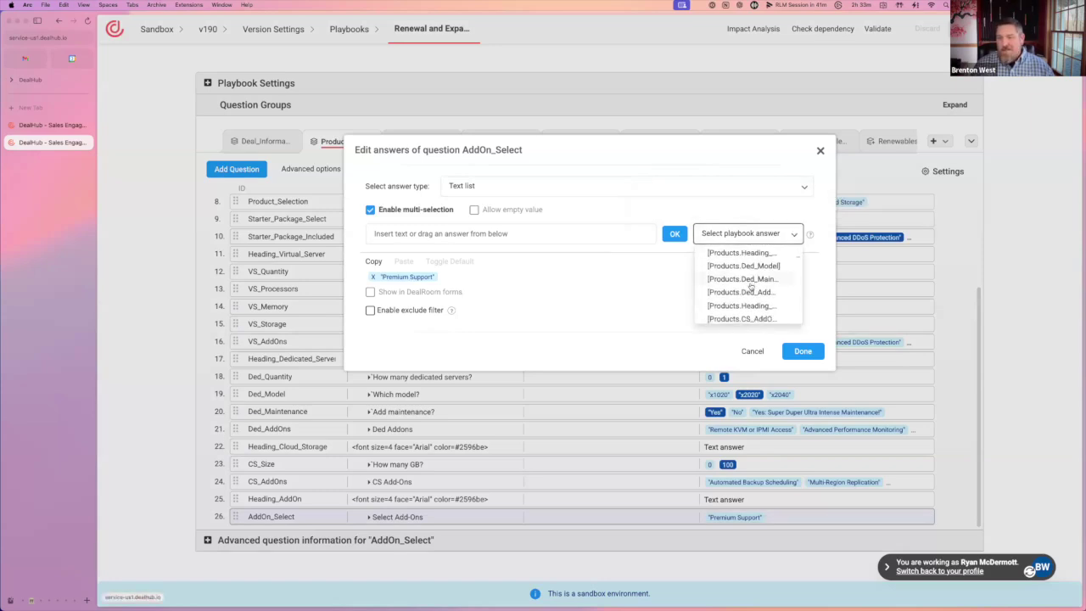
scroll(750, 287, "up", 10)
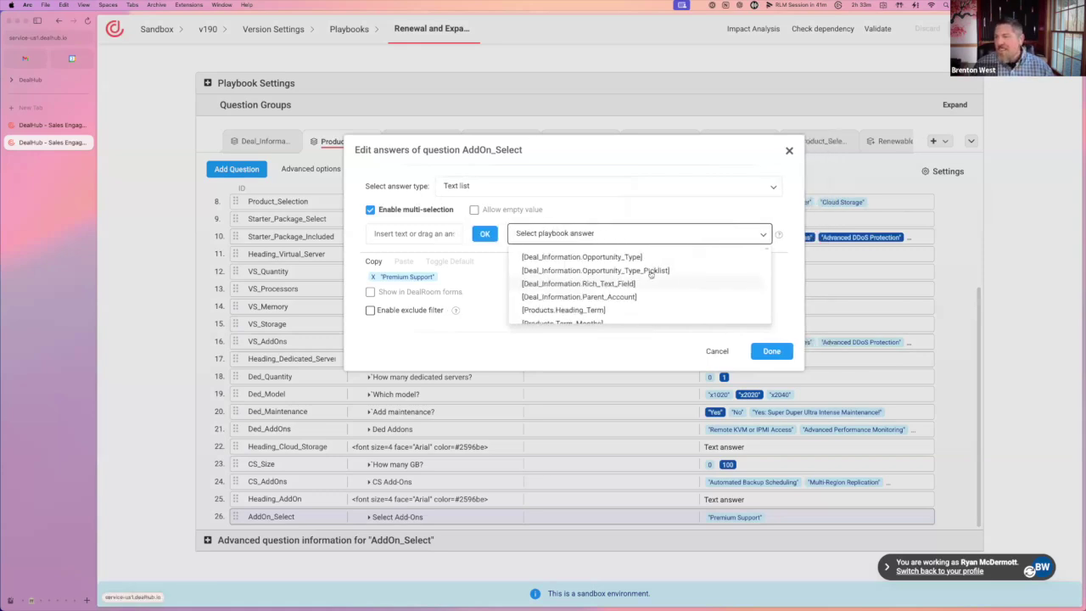
scroll(608, 276, "down", 3)
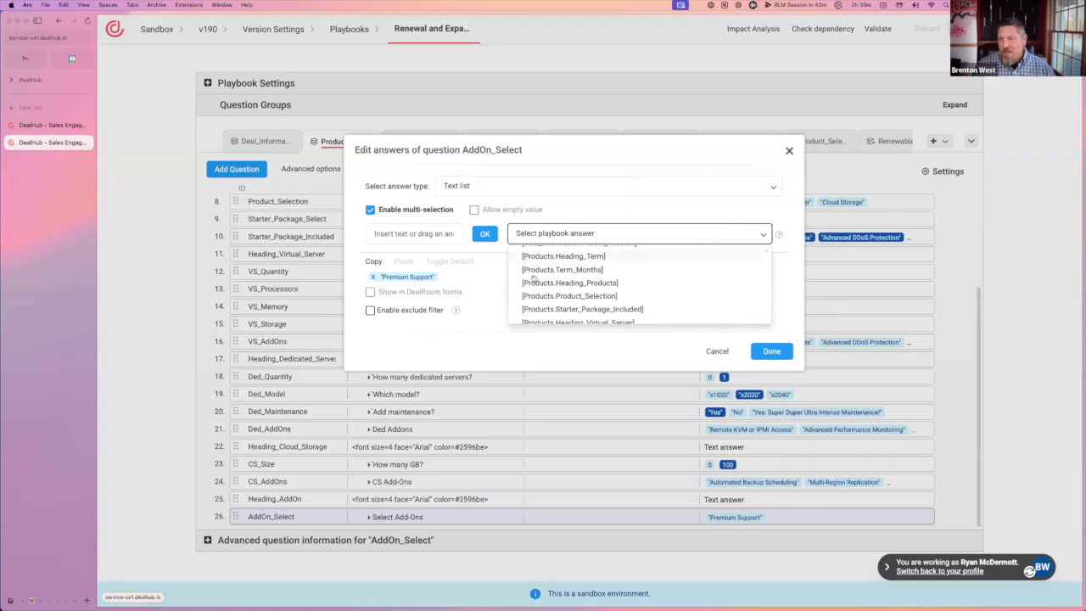
scroll(535, 298, "down", 2)
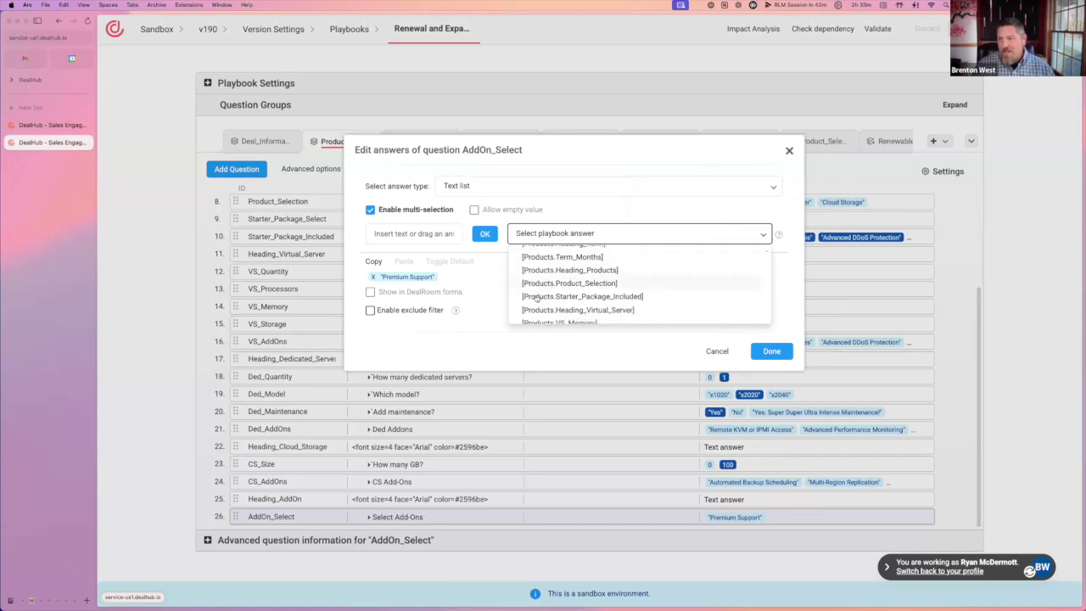
scroll(536, 297, "down", 3)
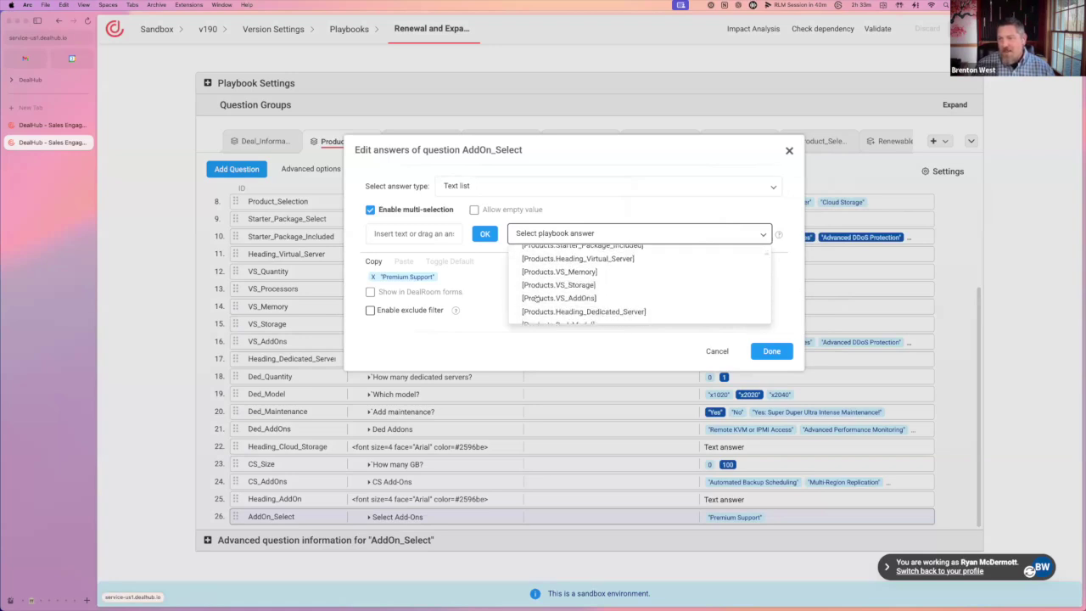
left_click(537, 297)
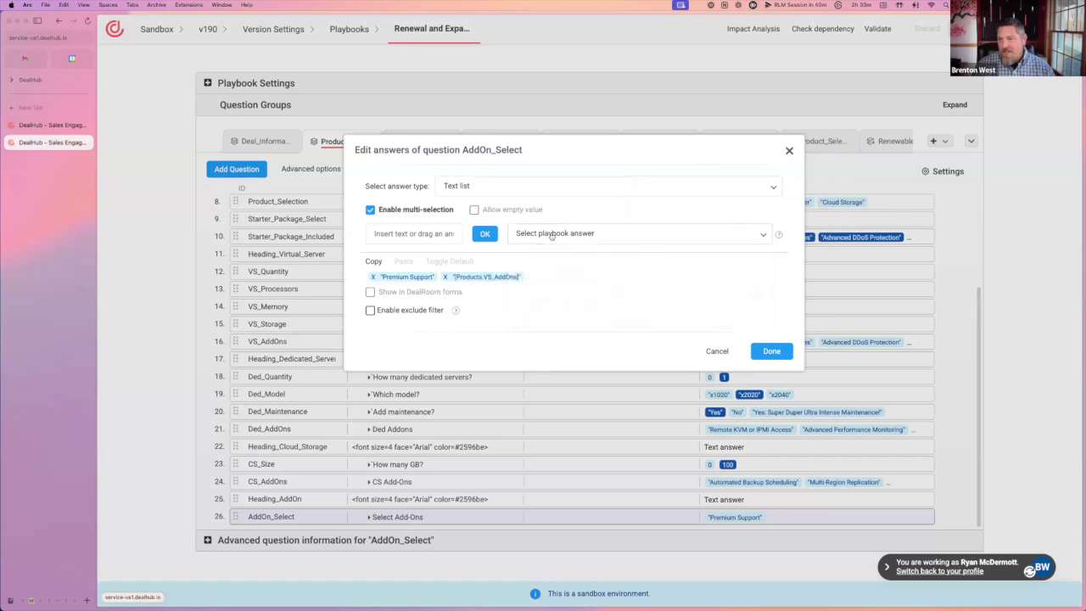
Add the playbook answers [Products.Ded_AddOns] and [Products.CS_AddOns] to AddOn_Select and apply the answer list
scroll(538, 296, "down", 2)
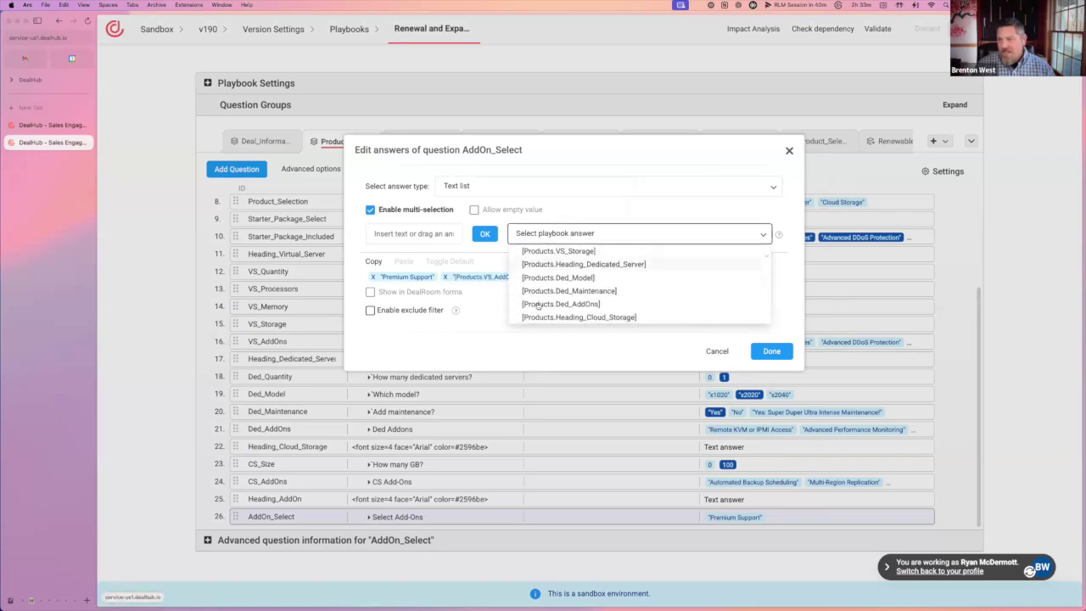
left_click(539, 305)
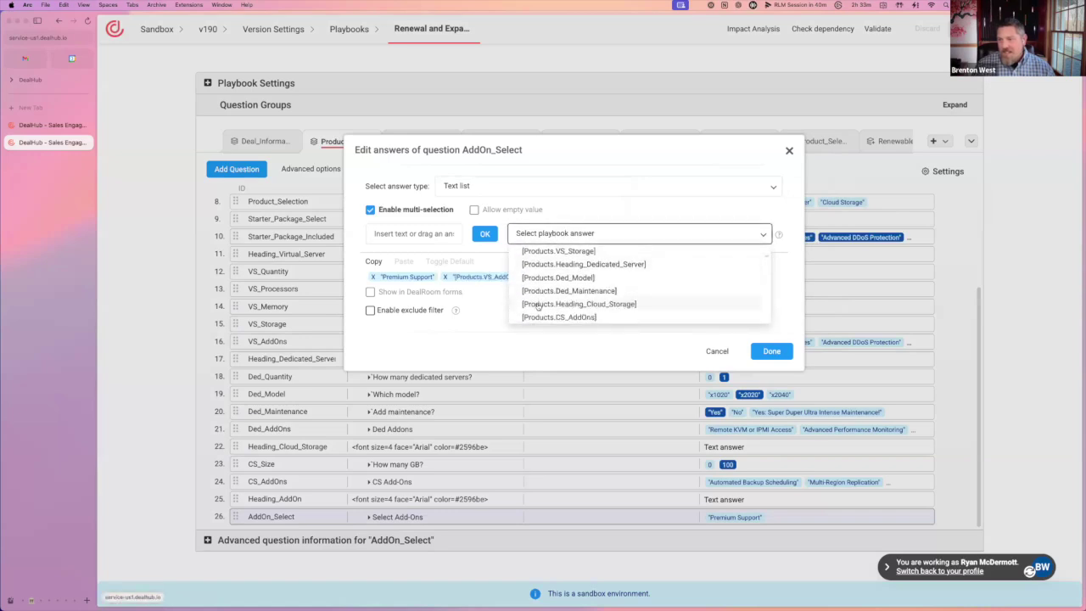
left_click(544, 238)
scroll(539, 289, "down", 3)
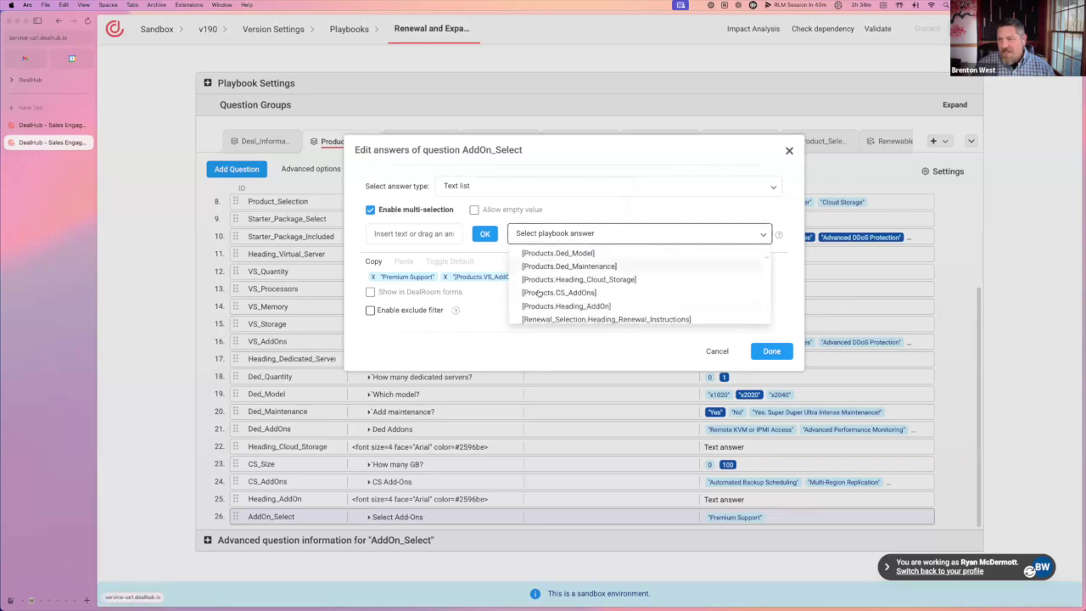
left_click(540, 292)
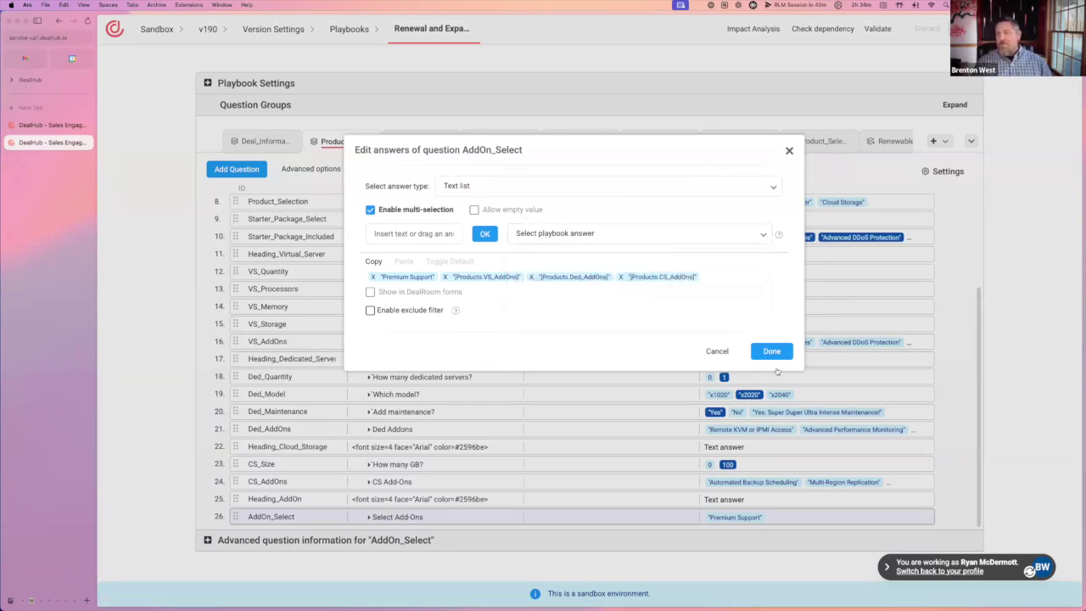
left_click(771, 350)
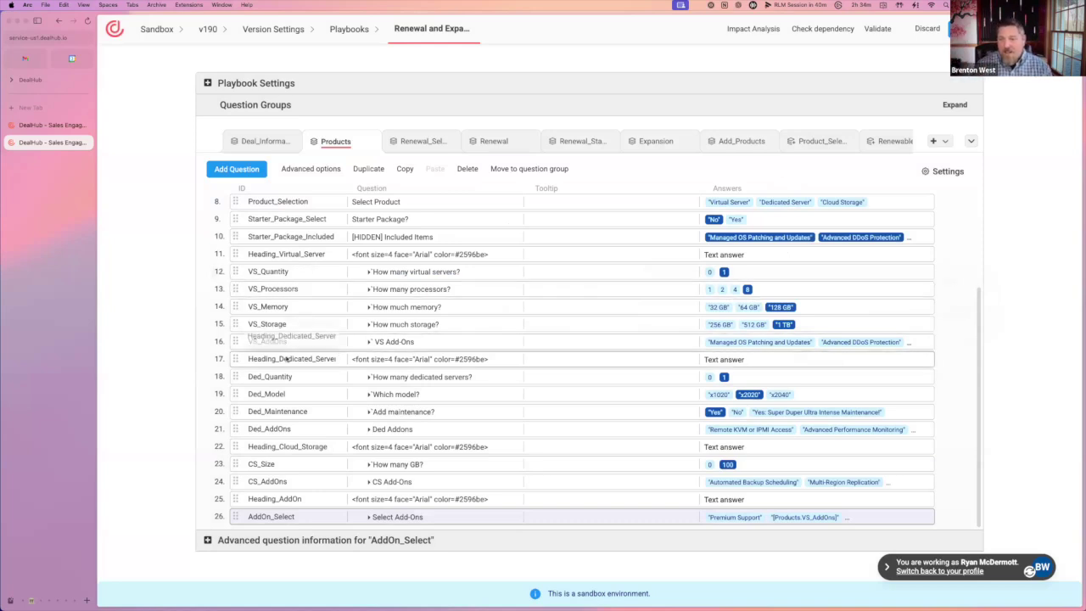
Open the advanced question information of VS_AddOns and examine its rule-based display condition
mouse_move(293, 342)
left_mouse_down()
mouse_move(294, 331)
mouse_move(295, 341)
left_mouse_up()
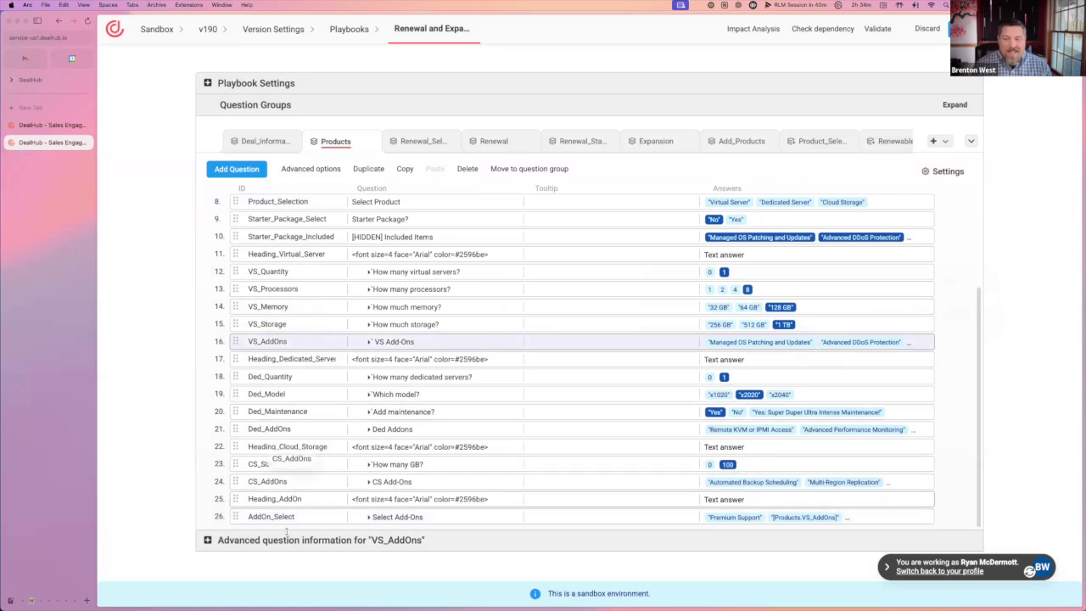
left_click(424, 539)
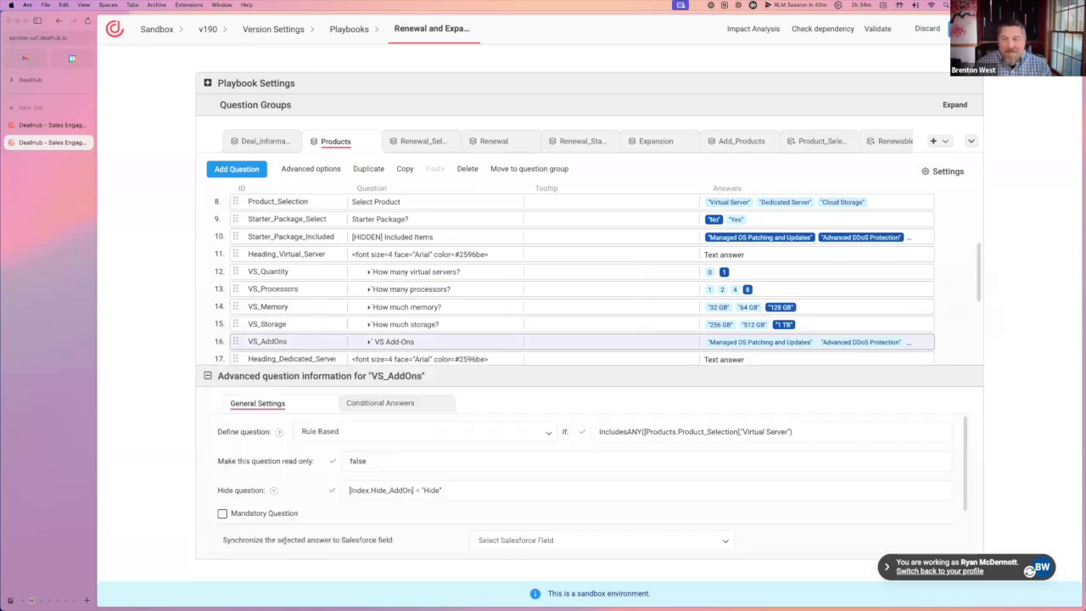
left_click(616, 431)
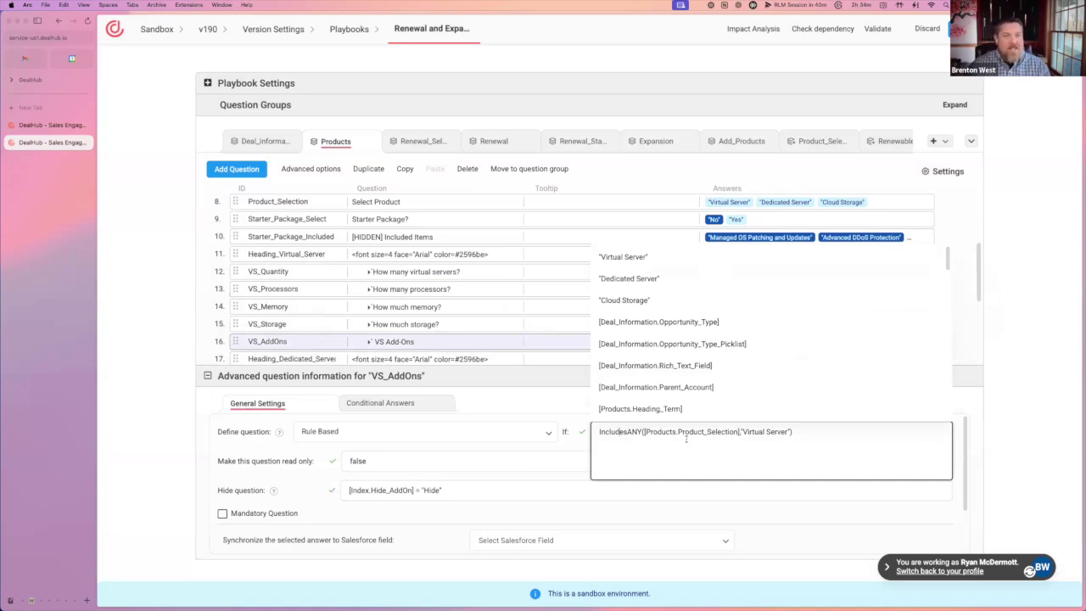
Save the playbook edits and reload the quote form to pick up the updated questions
left_click(63, 127)
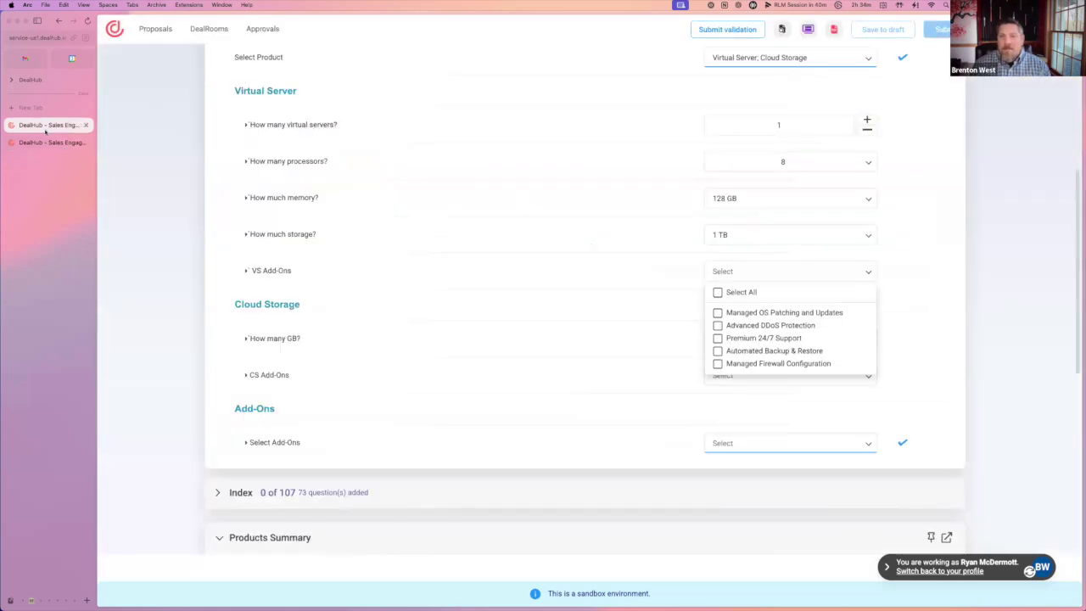
left_click(51, 143)
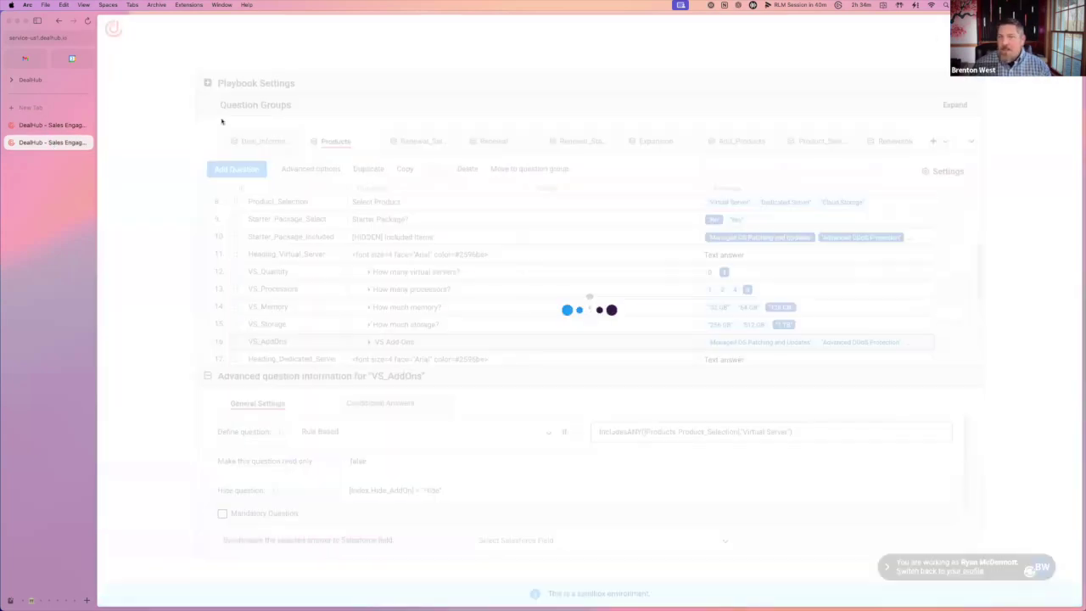
left_click(37, 128)
left_click(86, 22)
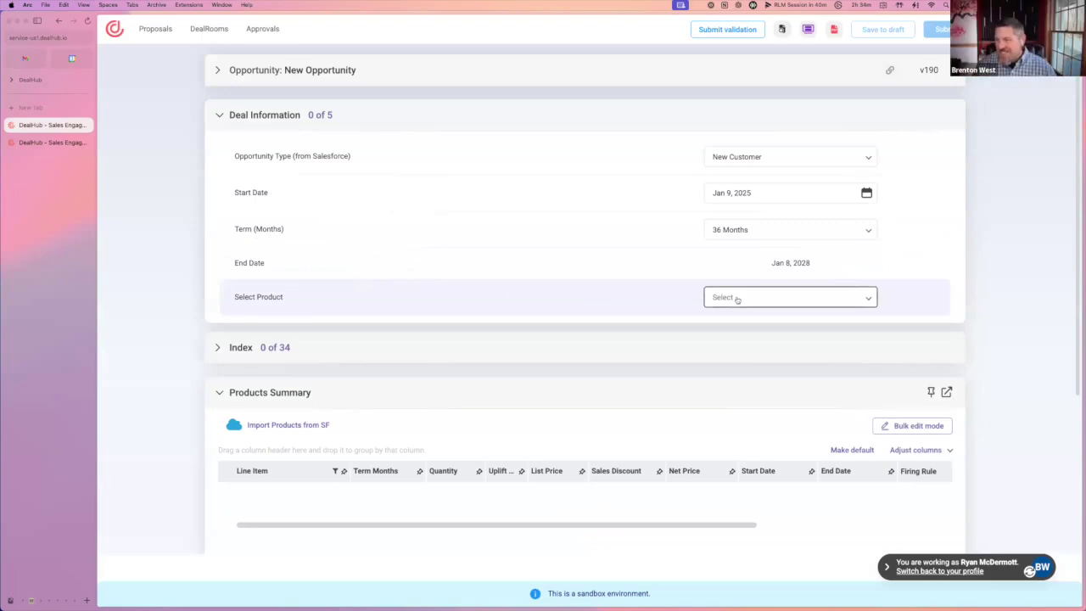
Check the Index section's settings and choose Virtual Server as the quote's product
left_click(701, 358)
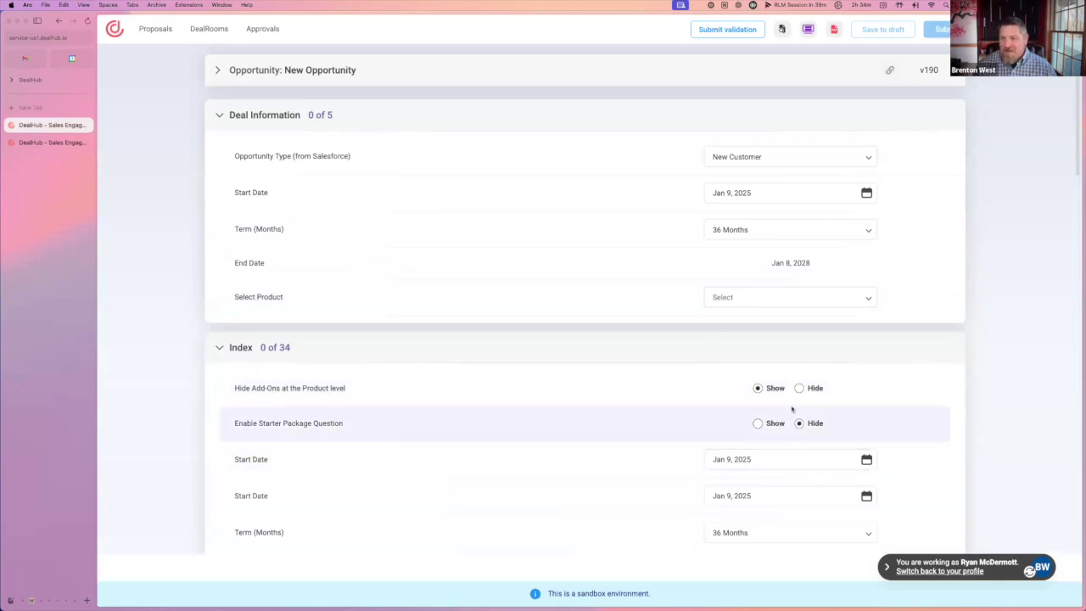
left_click(746, 354)
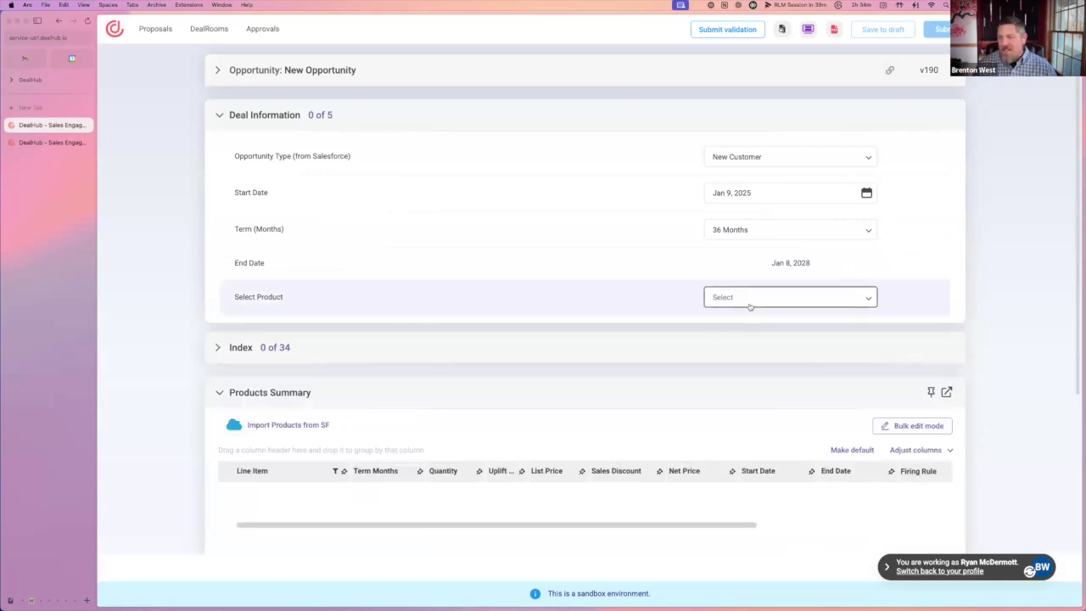
left_click(750, 305)
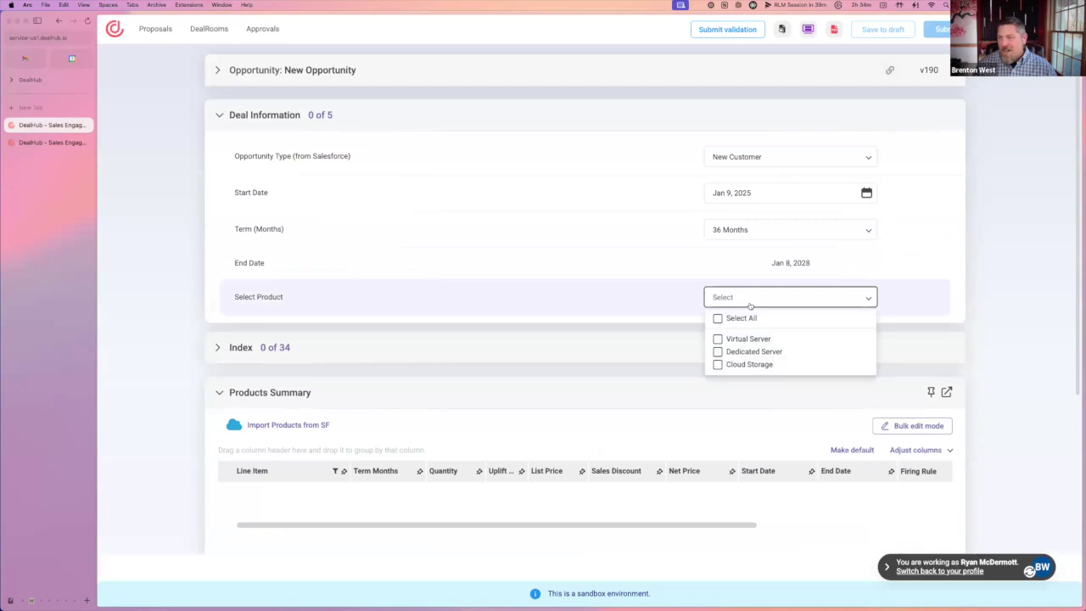
left_click(720, 337)
left_click(962, 336)
Compare the VS Add-Ons options with those offered by the general Select Add-Ons question
scroll(780, 439, "down", 3)
left_click(733, 436)
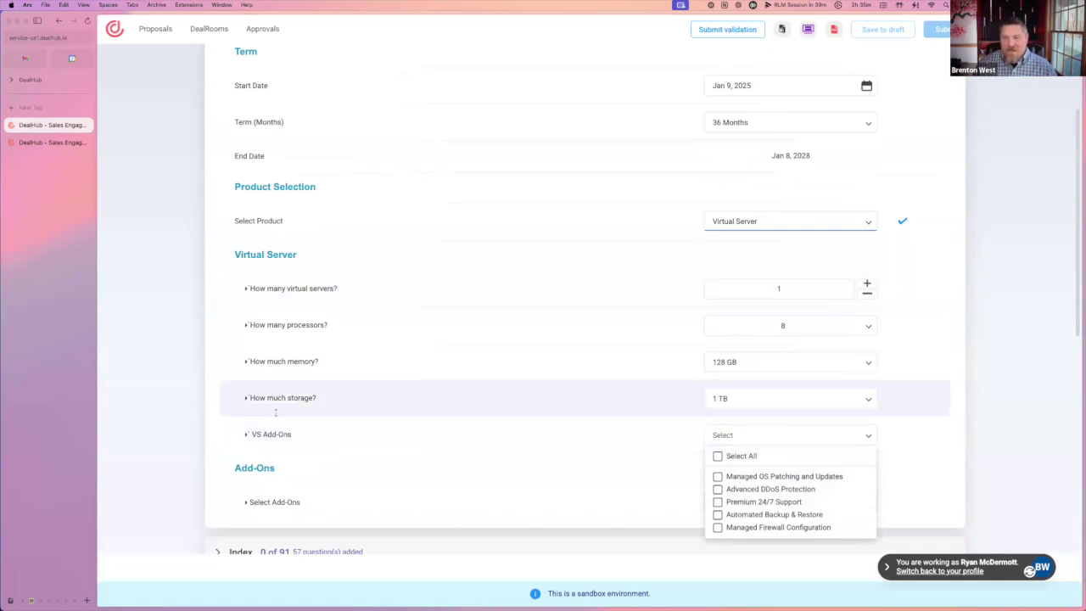
left_click(738, 436)
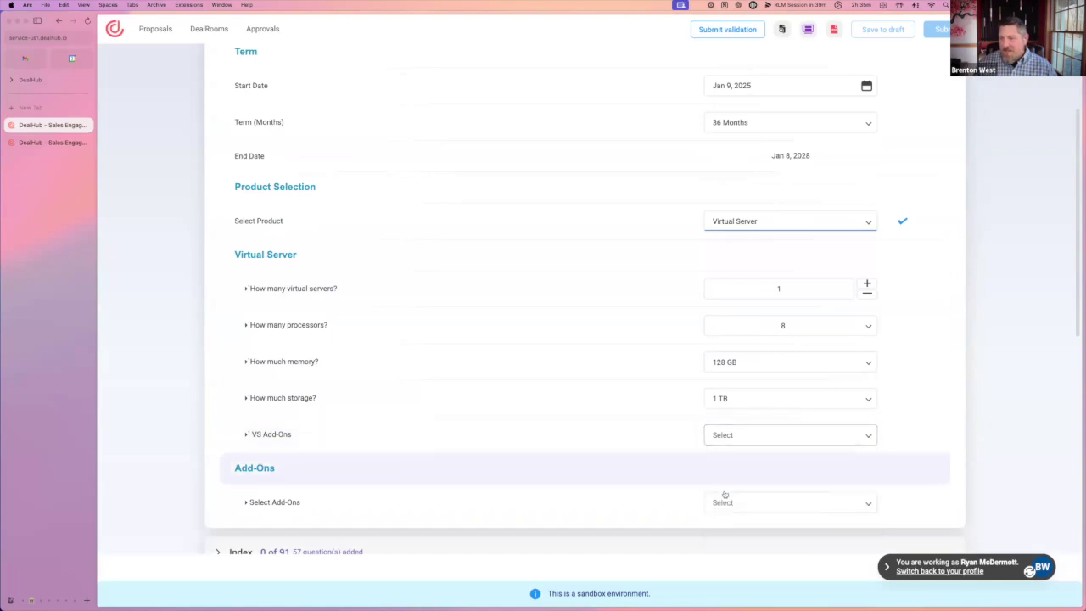
left_click(723, 502)
scroll(738, 483, "down", 3)
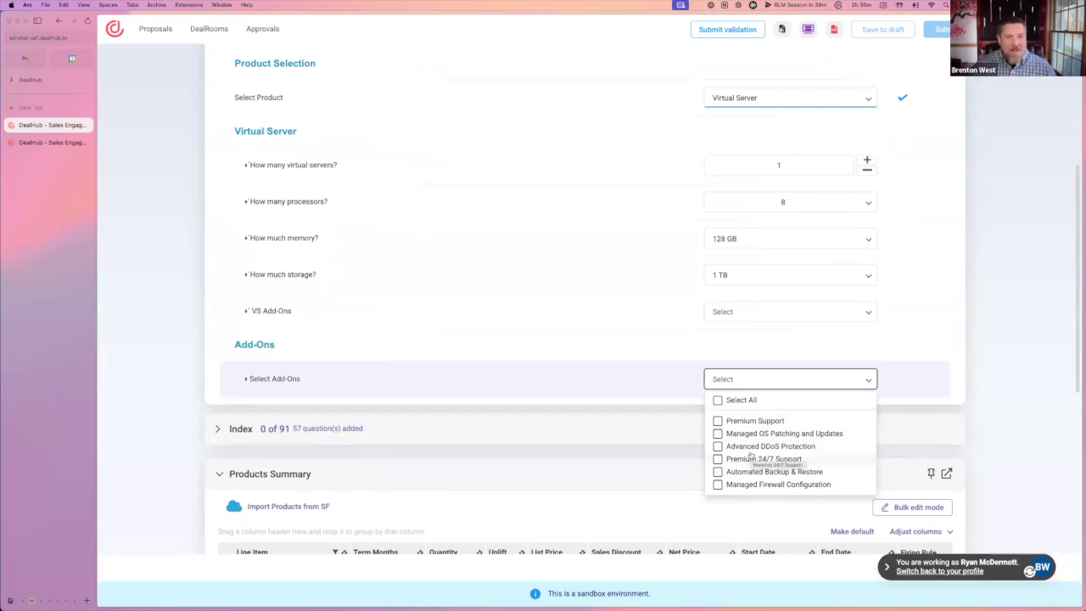
Add Cloud Storage to the selected products and check the Select Add-Ons and CS Add-Ons options
left_click(827, 100)
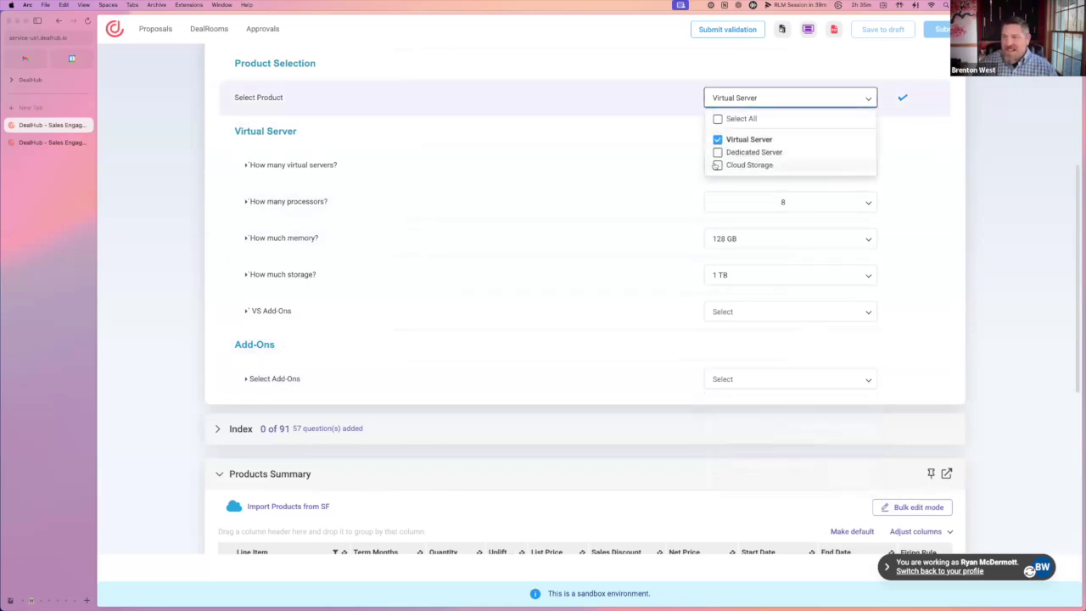
left_click(717, 165)
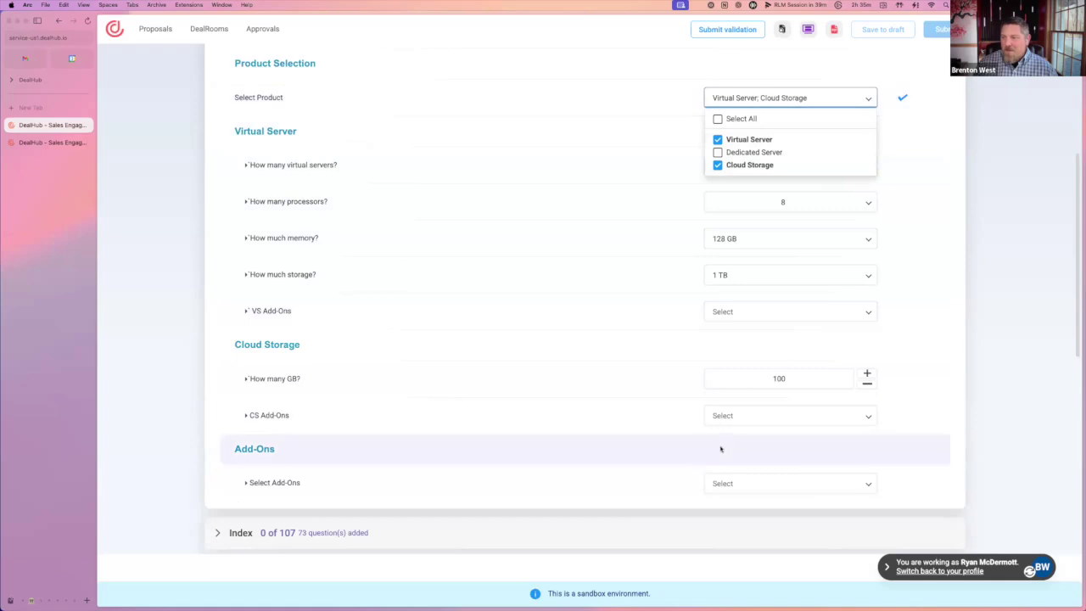
left_click(743, 483)
scroll(745, 475, "down", 2)
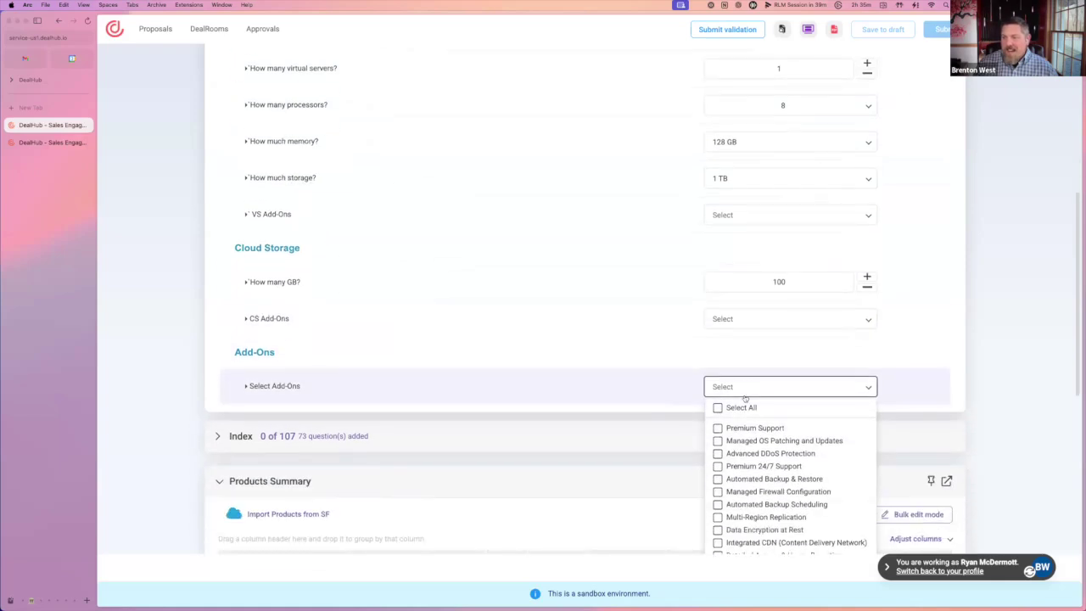
scroll(742, 524, "down", 2)
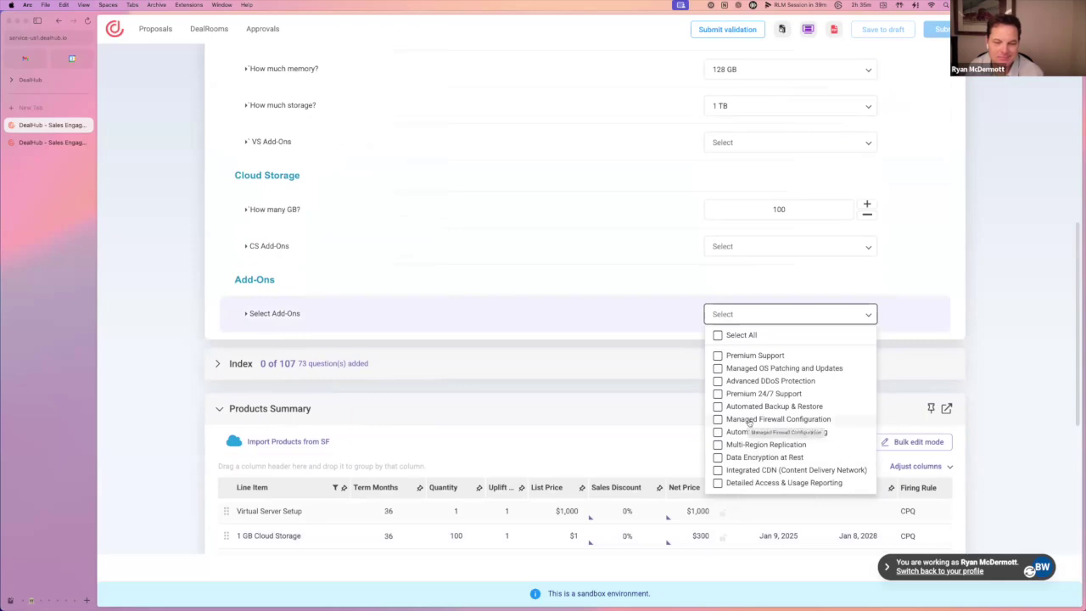
left_click(714, 245)
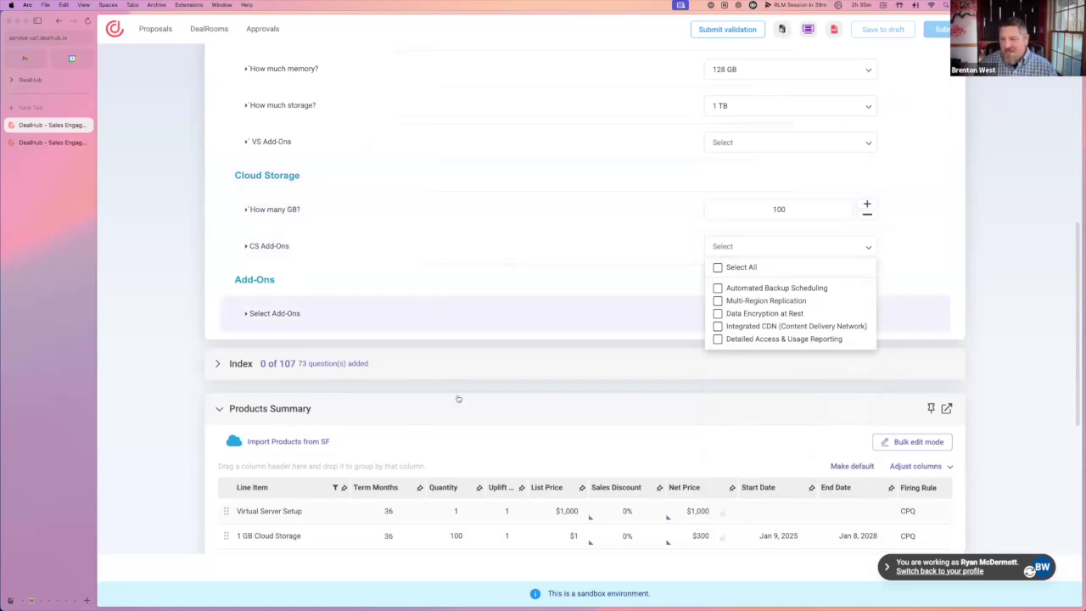
Set Hide Add-Ons at the Product level to Hide in the Index section and collapse the section
left_click(499, 368)
left_click(798, 432)
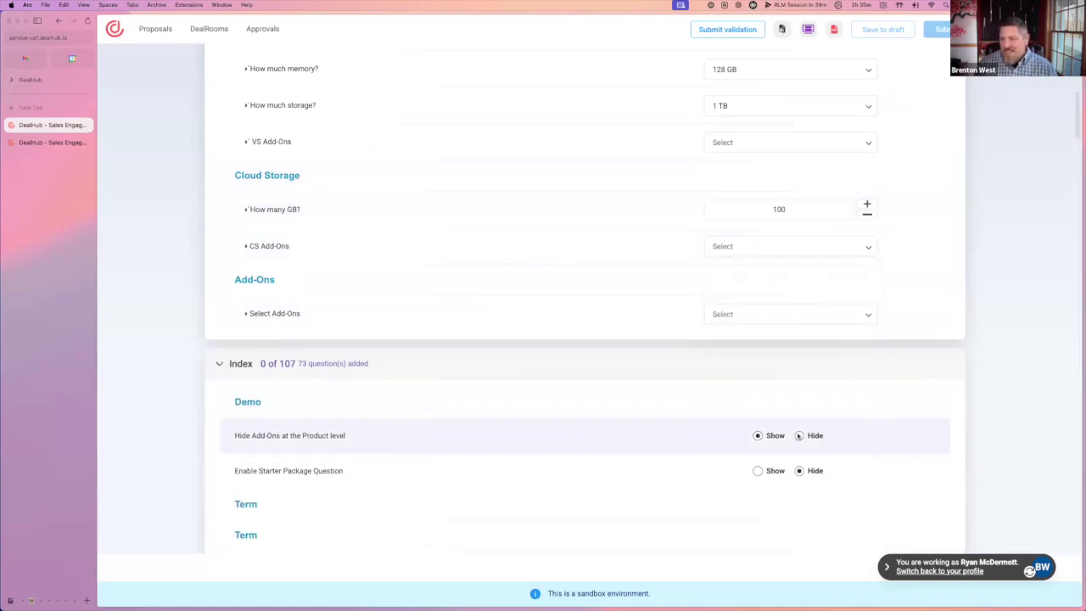
left_click(778, 292)
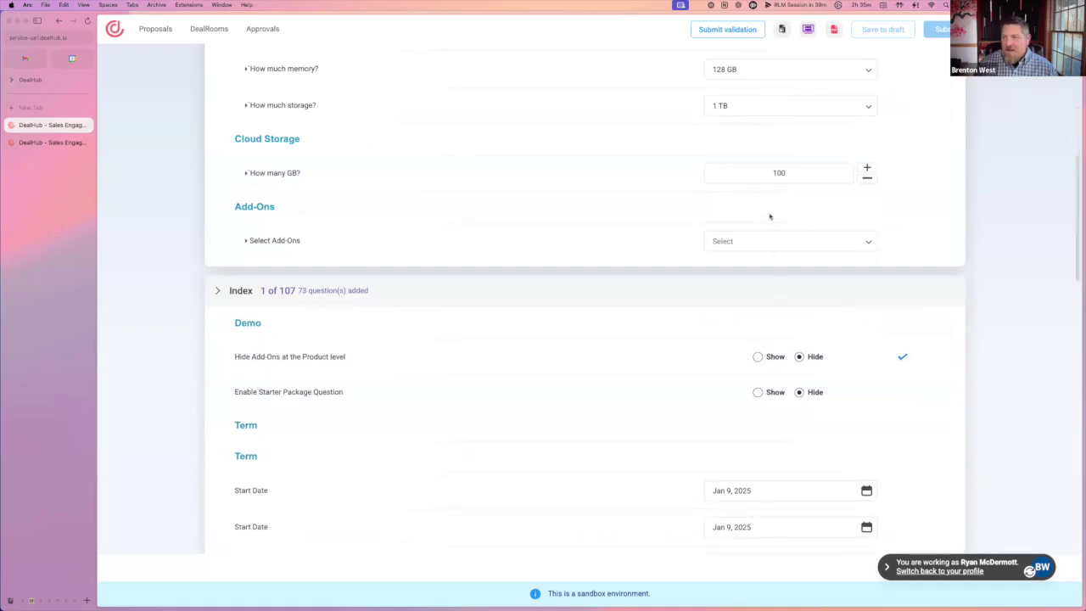
left_click(768, 266)
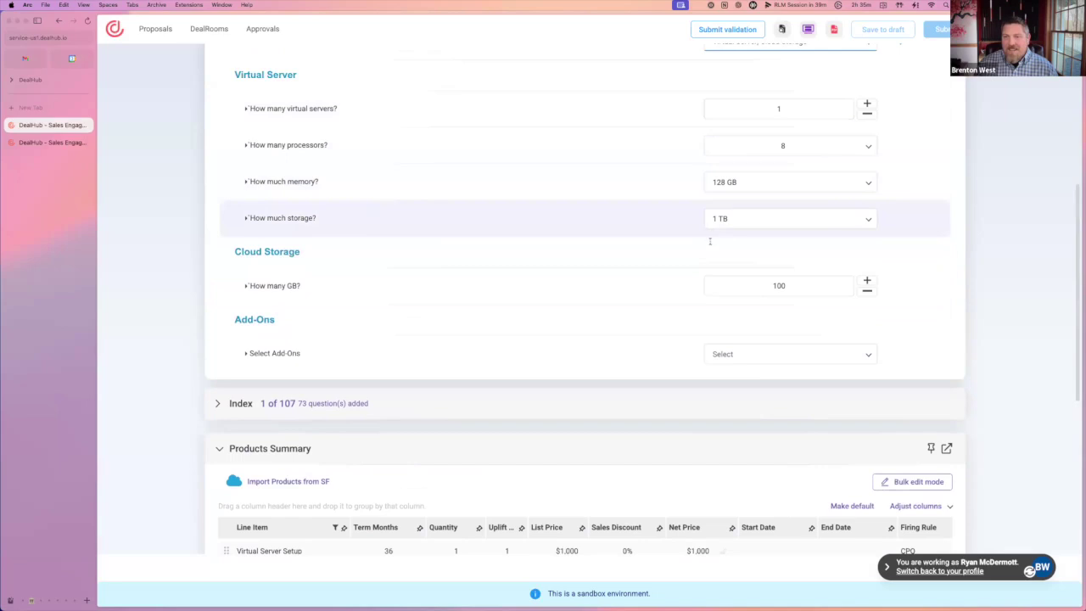
Review the combined Select Add-Ons options for the Virtual Server and Cloud Storage selection
left_click(722, 354)
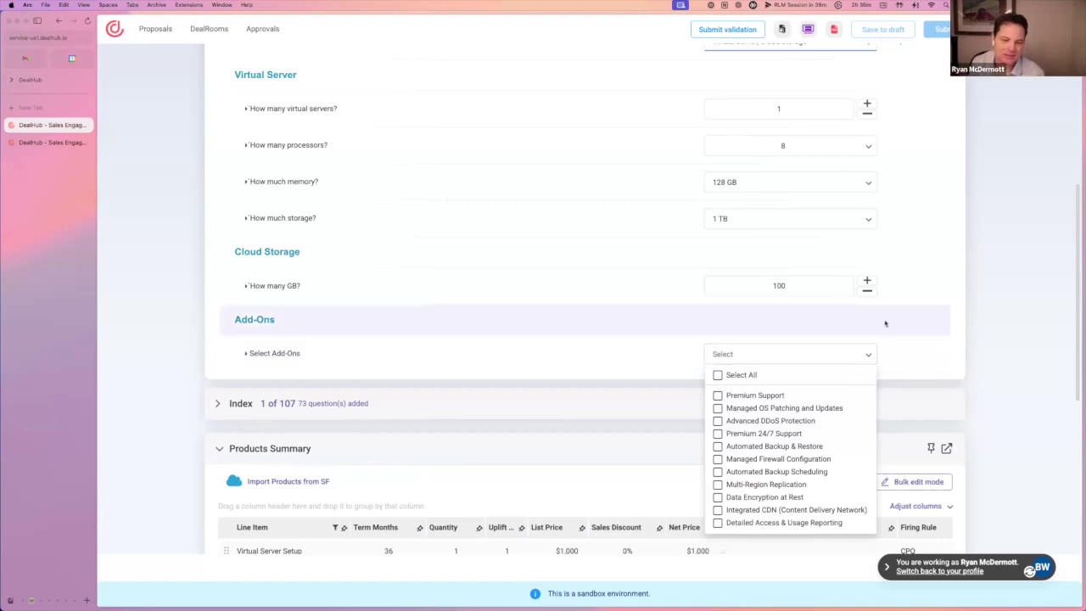
left_click(930, 328)
scroll(930, 328, "up", 3)
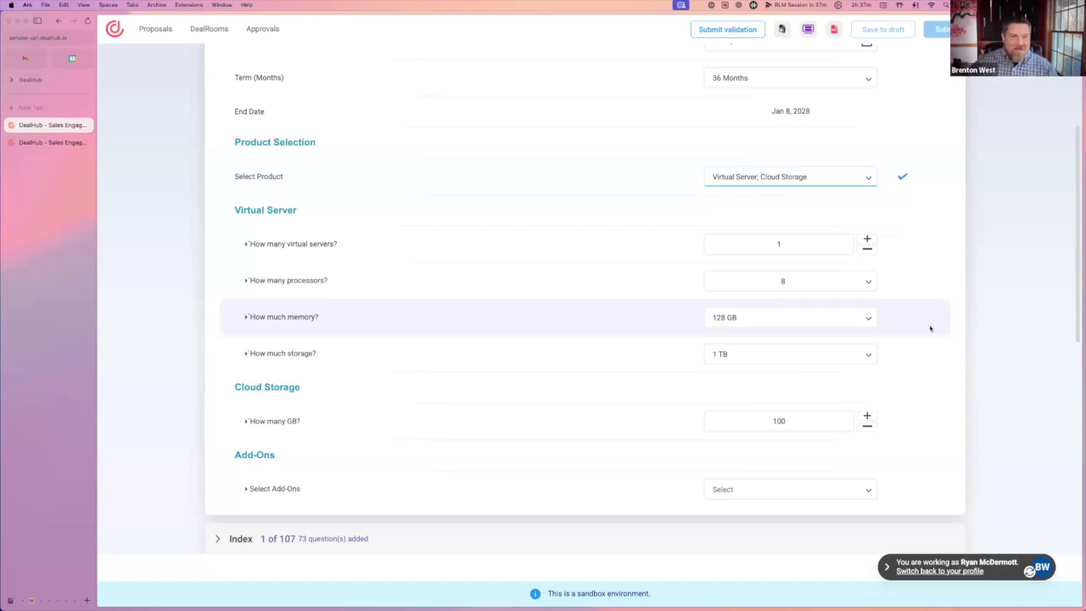
left_click(953, 315)
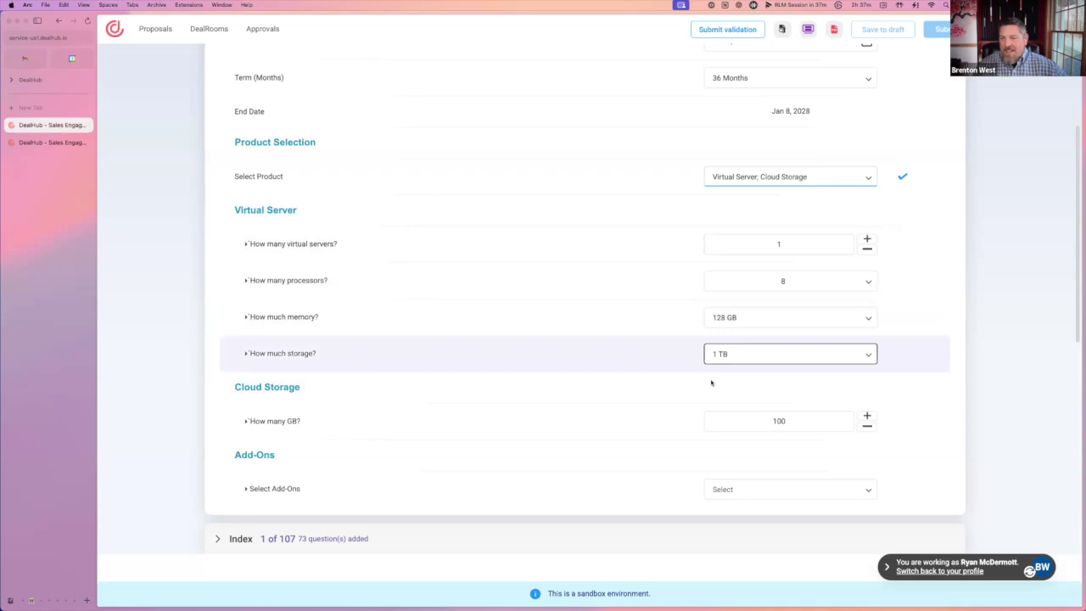
scroll(711, 399, "down", 2)
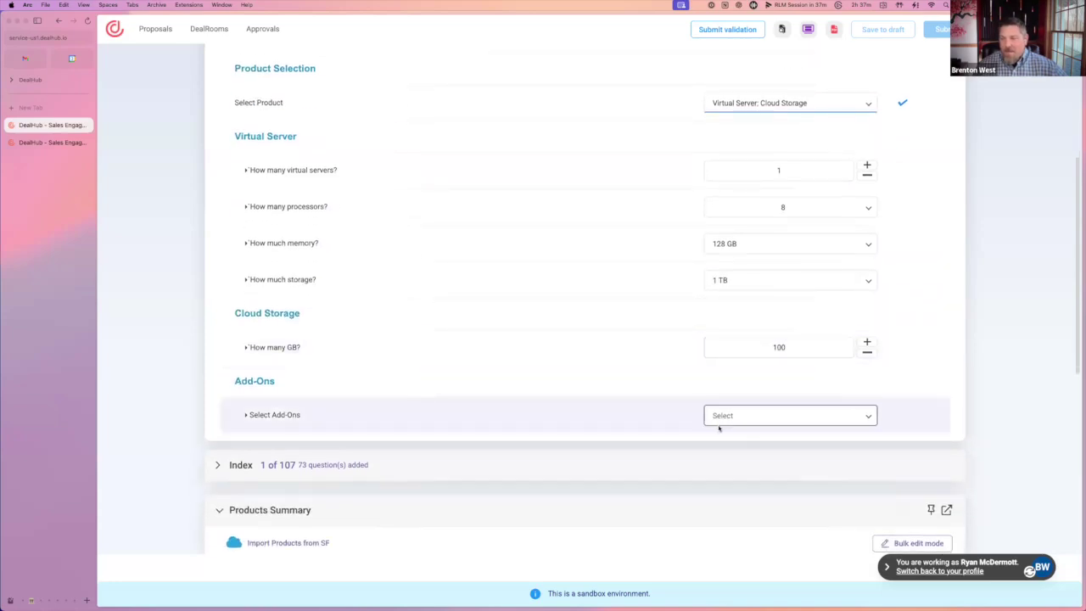
left_click(721, 417)
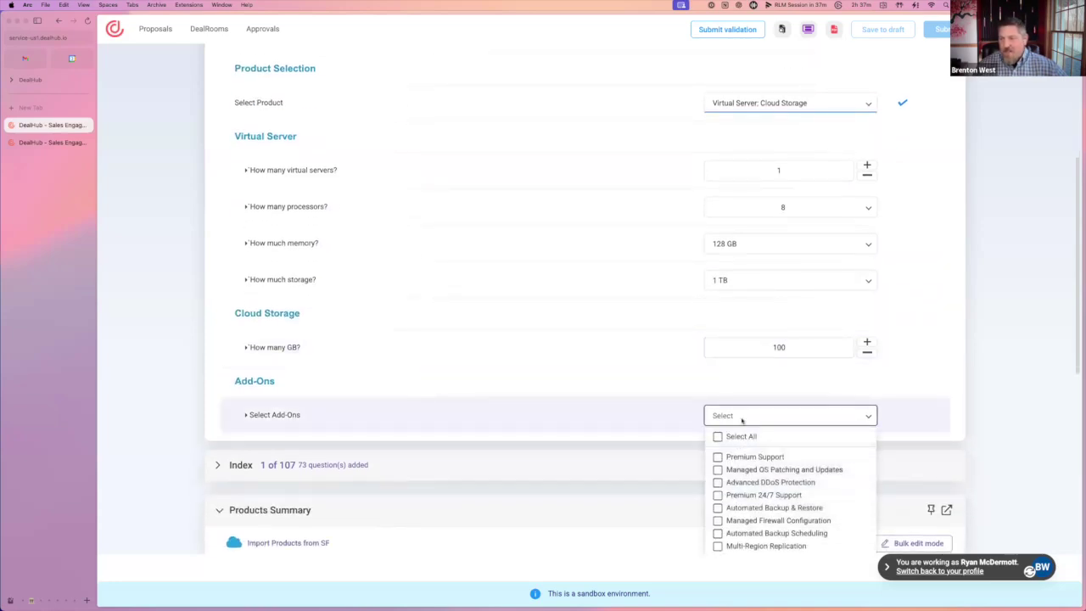
left_click(657, 420)
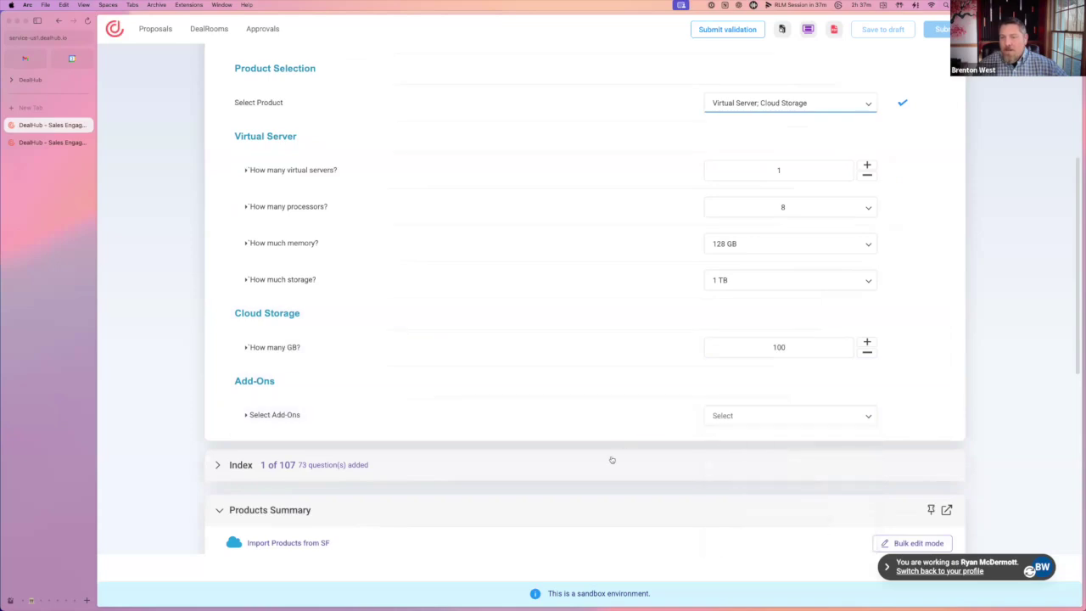
Set Enable Starter Package Question to Show in the Index section and collapse the section
left_click(611, 459)
scroll(667, 501, "down", 1)
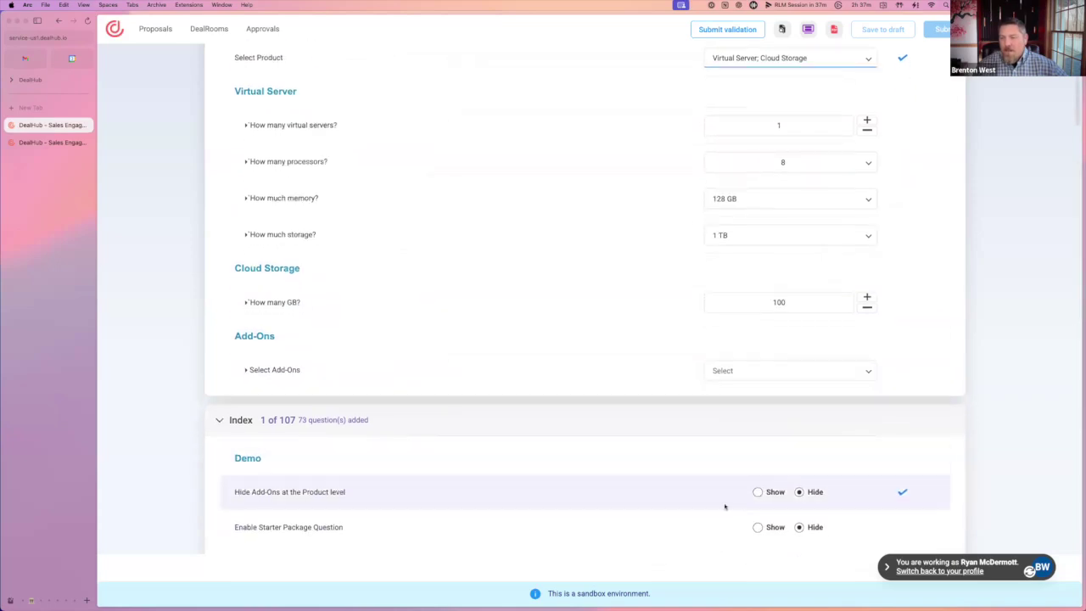
left_click(757, 527)
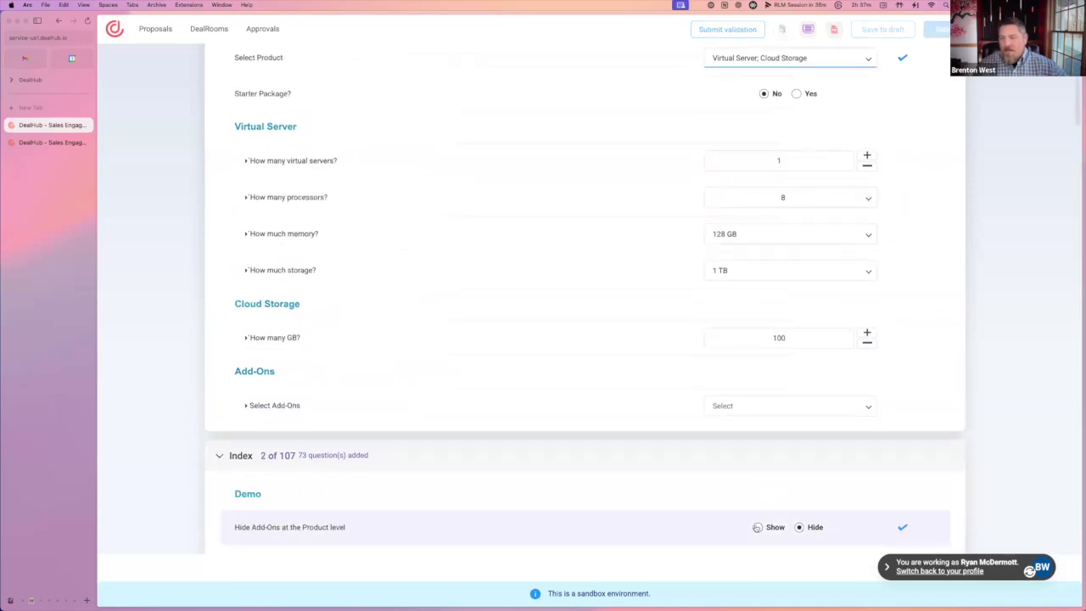
left_click(735, 468)
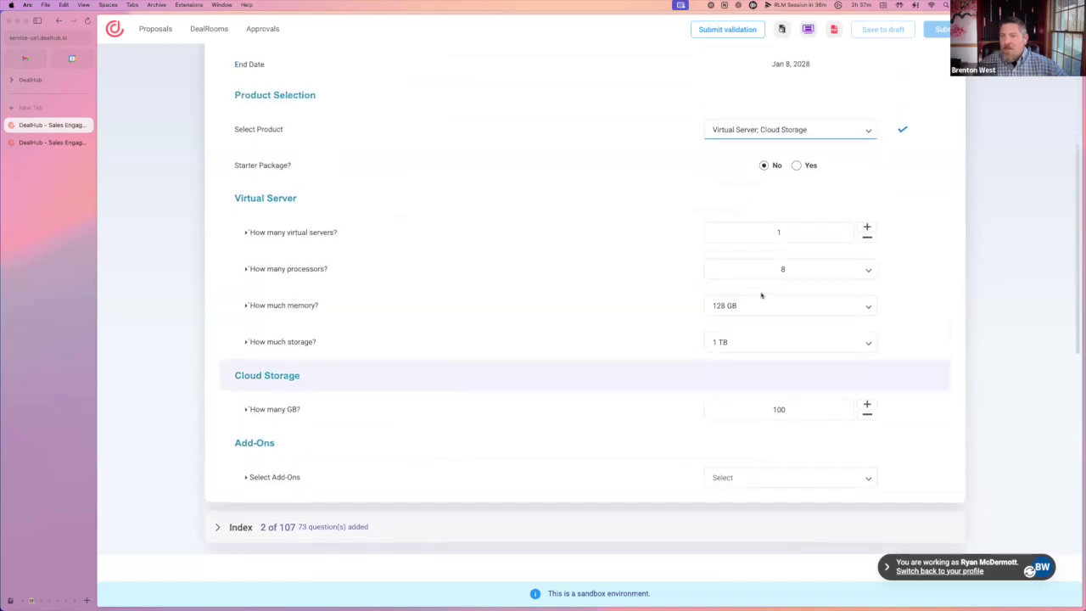
Examine the Starter Package question and the add-on options offered alongside it
scroll(761, 294, "up", 2)
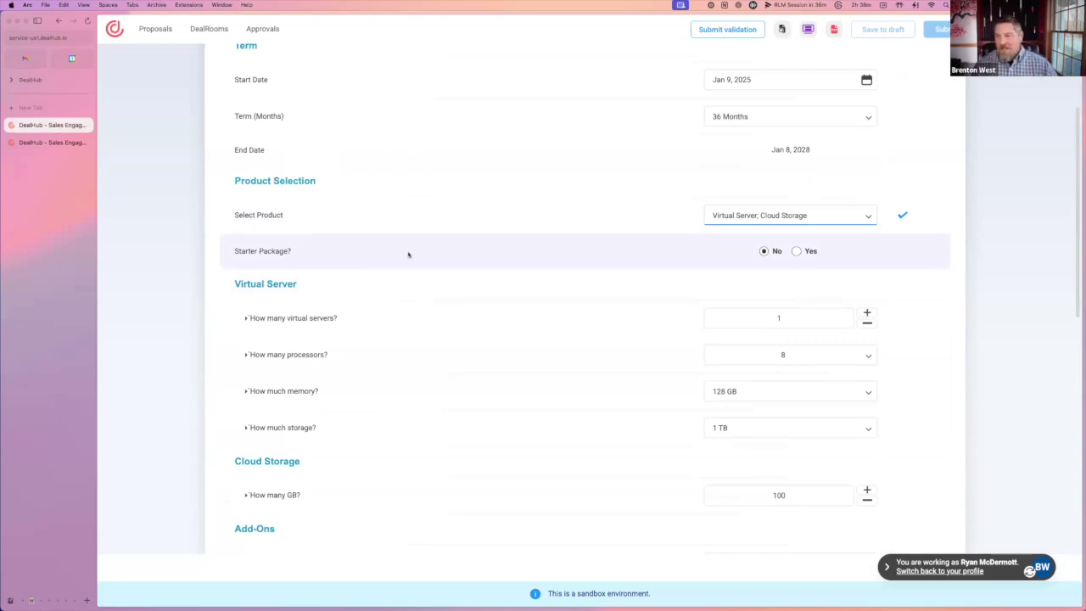
scroll(560, 339, "down", 2)
left_click(735, 488)
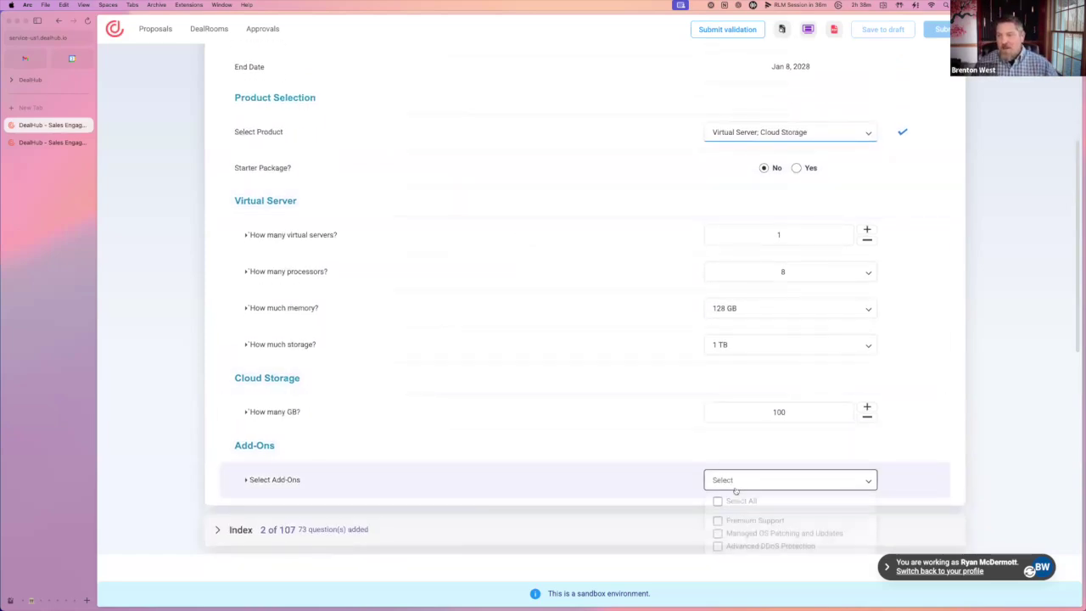
scroll(751, 509, "down", 2)
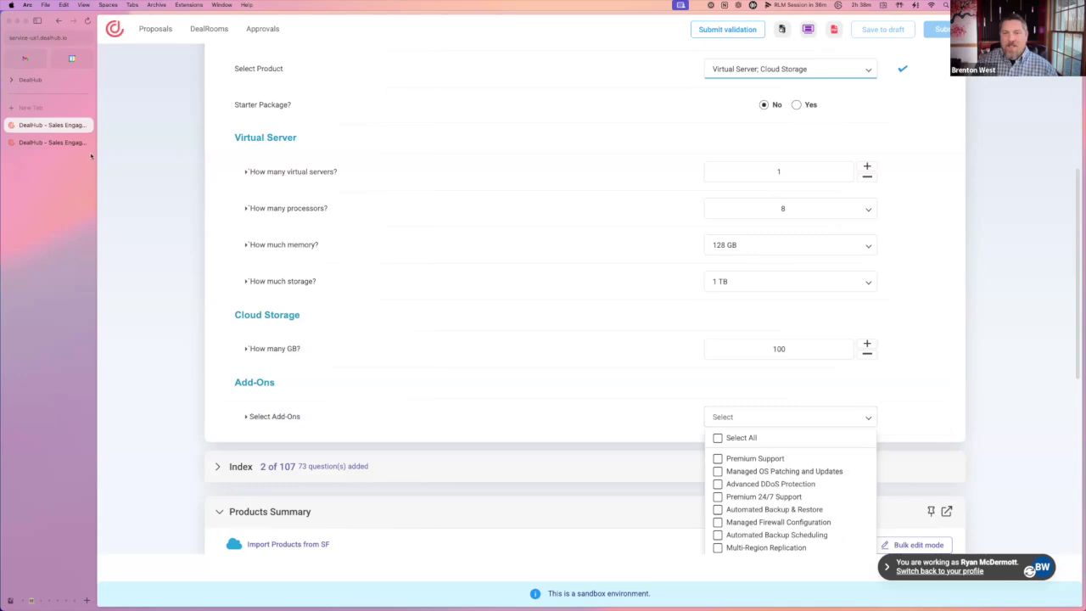
Examine the AddOn_Select question's answer settings and exclude filter option in the playbook against the add-ons offered in the quote
left_click(57, 142)
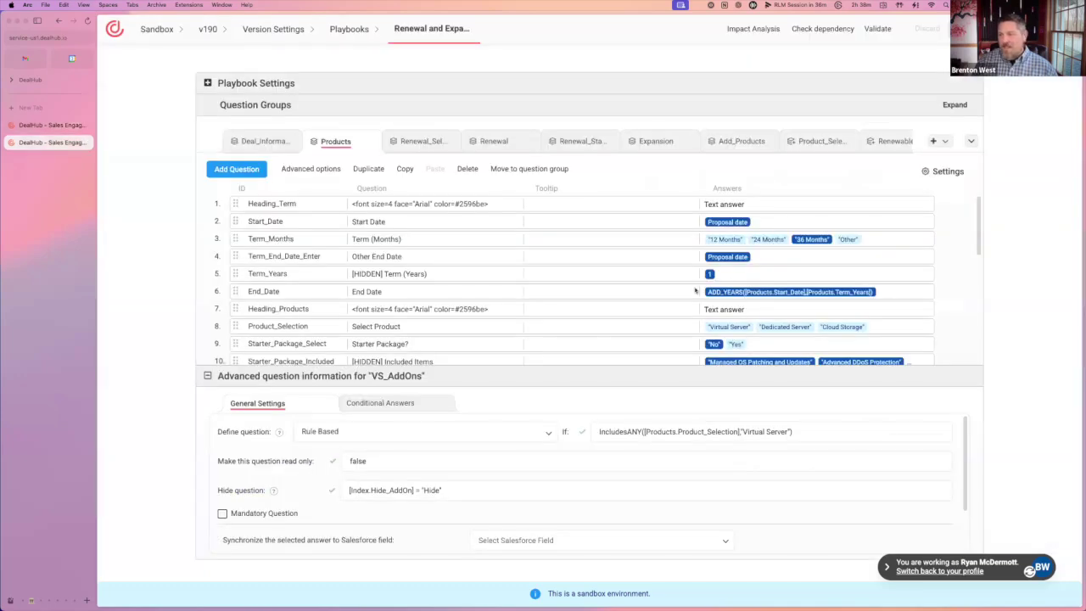
scroll(736, 356, "down", 5)
left_click(734, 353)
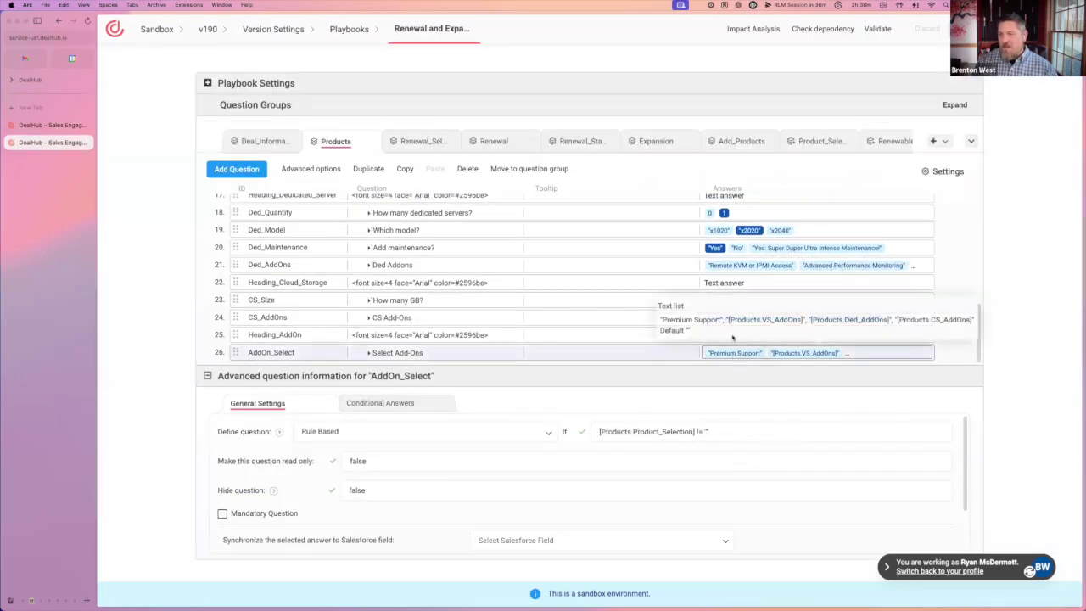
left_click(728, 354)
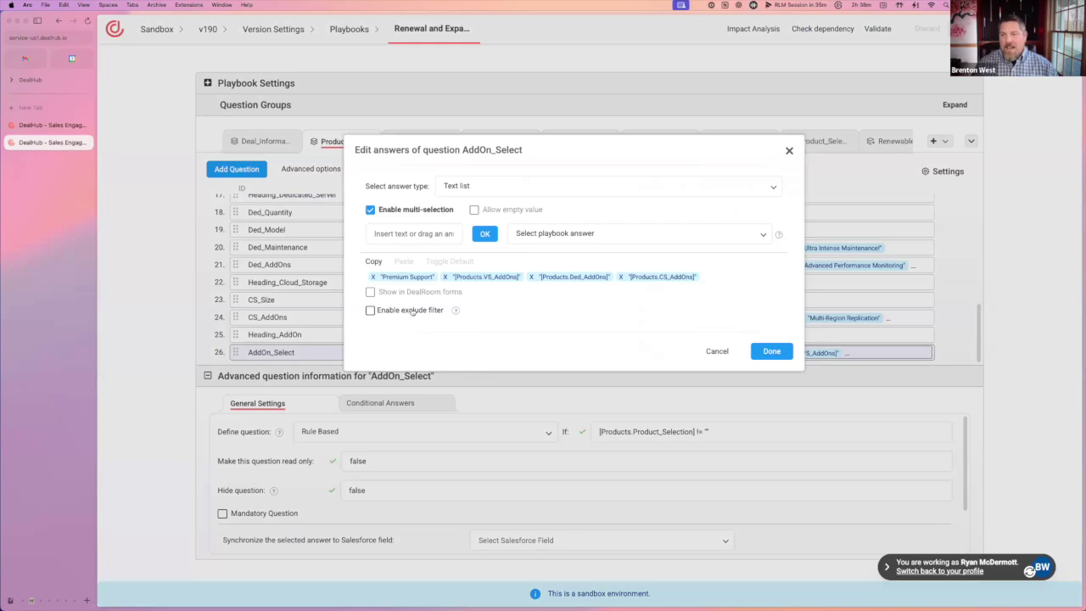
left_click(78, 124)
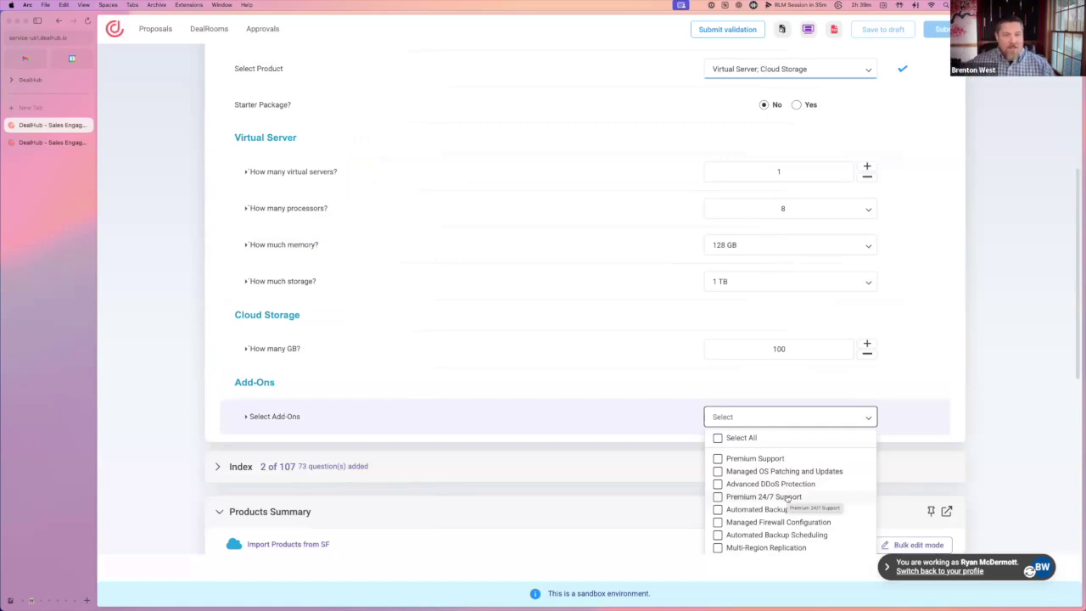
left_click(60, 142)
left_click(370, 310)
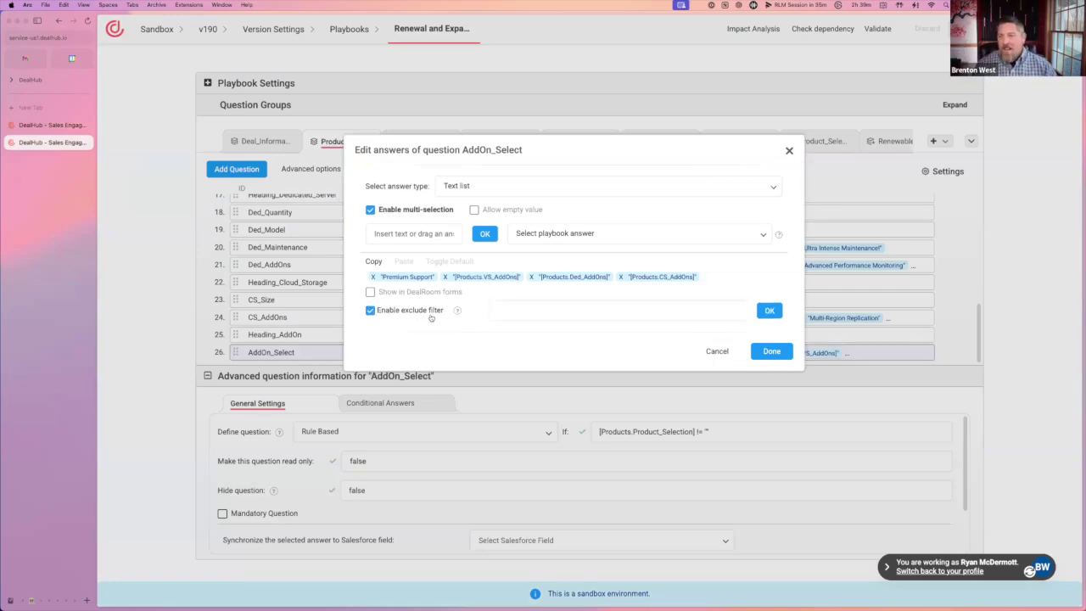
left_click(717, 350)
Examine the display conditions of the Starter_Package_Select and Starter_Package_Included questions and the latter's default answers
scroll(704, 259, "up", 10)
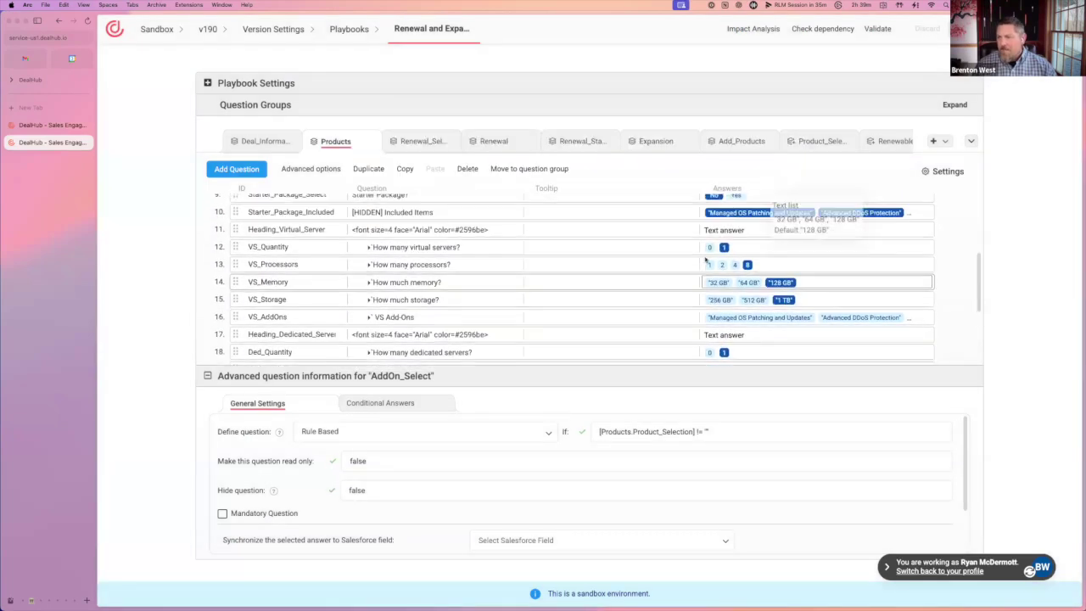
scroll(704, 261, "down", 1)
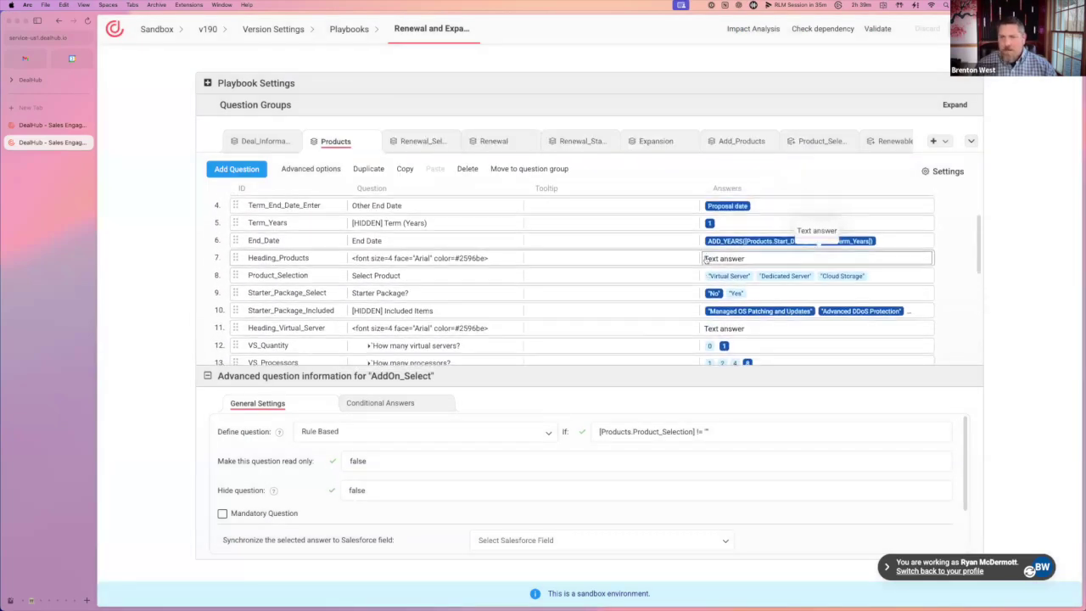
left_click(378, 292)
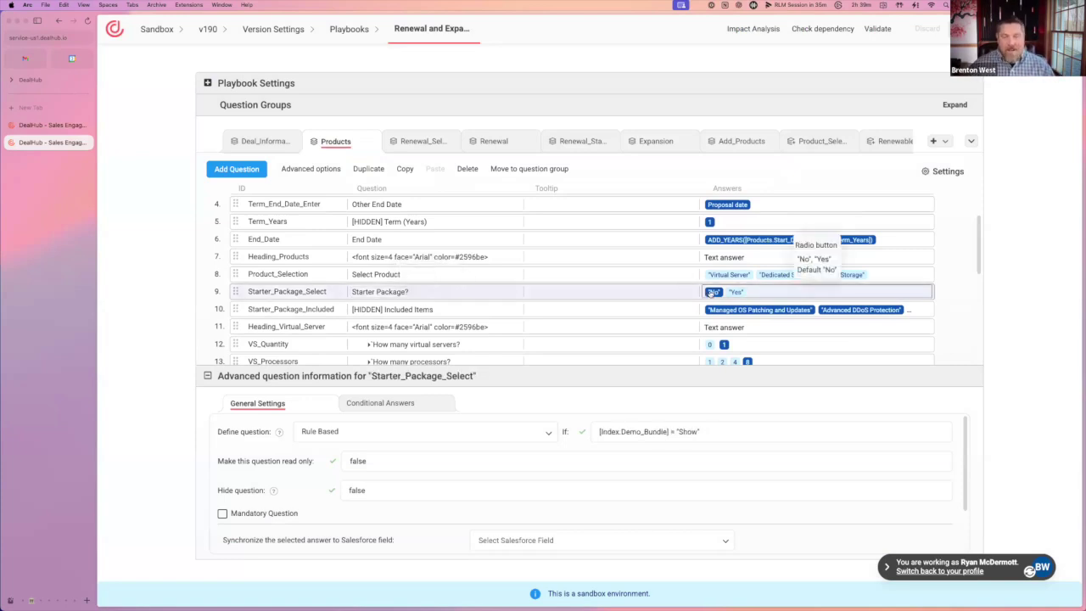
left_click(728, 310)
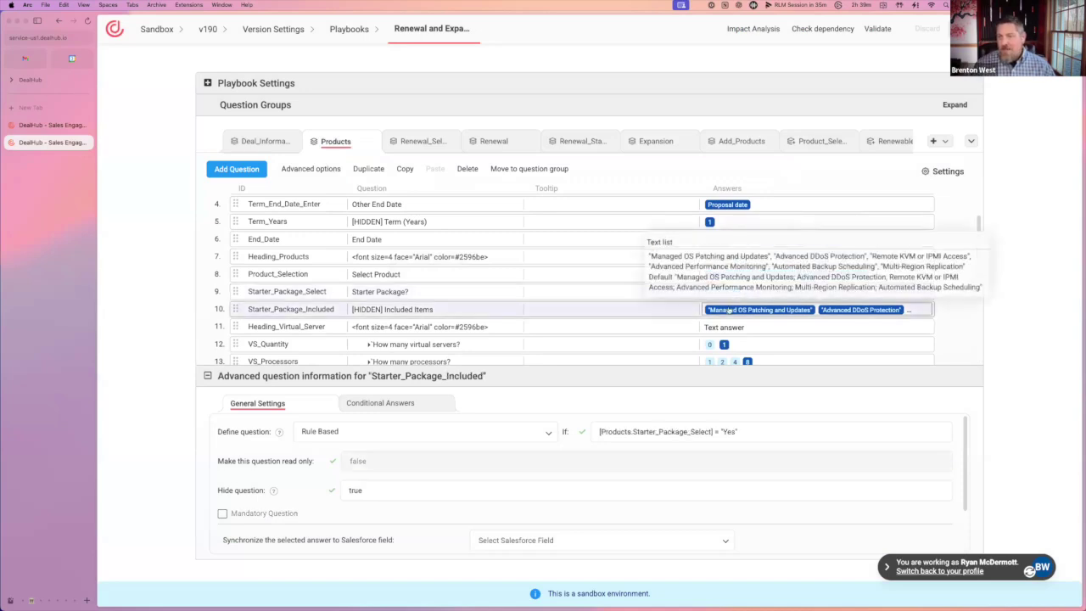
left_click(744, 432)
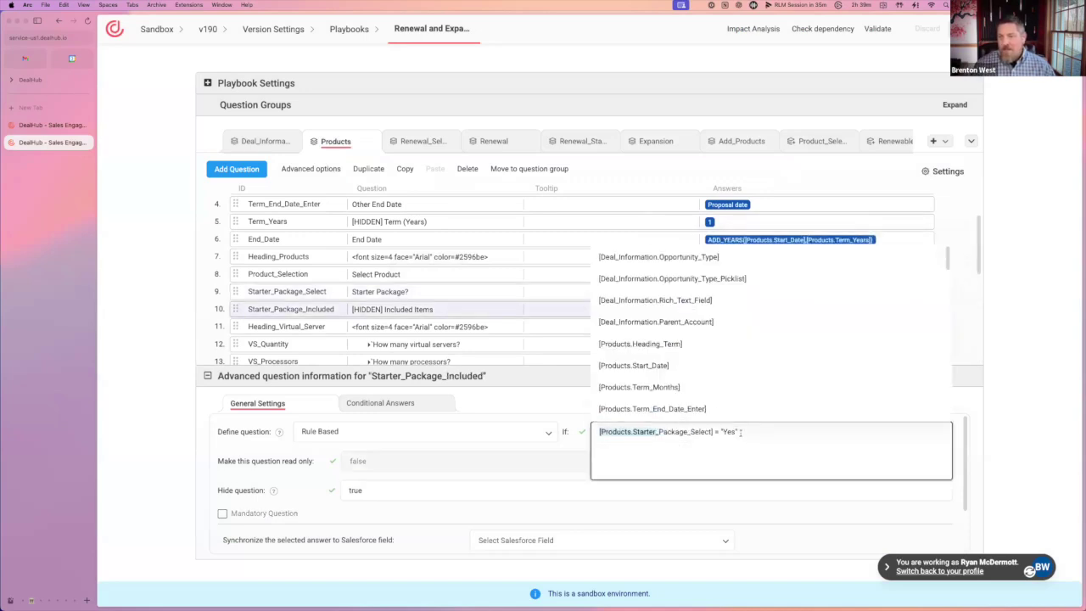
left_click(1017, 308)
left_click(863, 311)
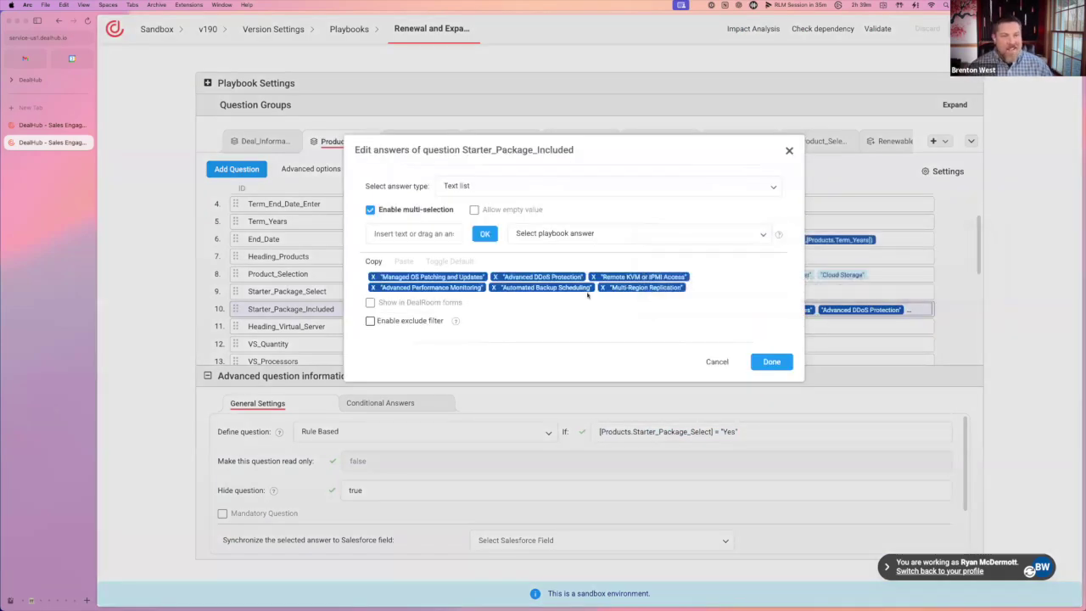
left_click(718, 362)
left_click_drag(296, 312, 296, 290)
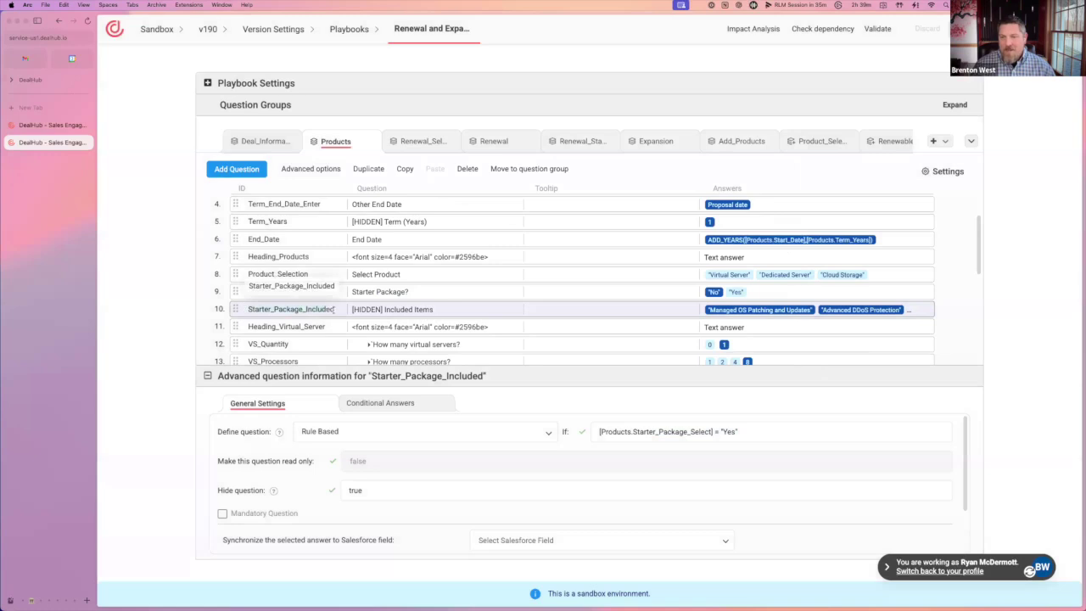
right_click(332, 311)
key("Escape")
Enable the exclude filter on the AddOn_Select answers and add [Products.Starter_Package_Included] as its filter
scroll(539, 332, "down", 5)
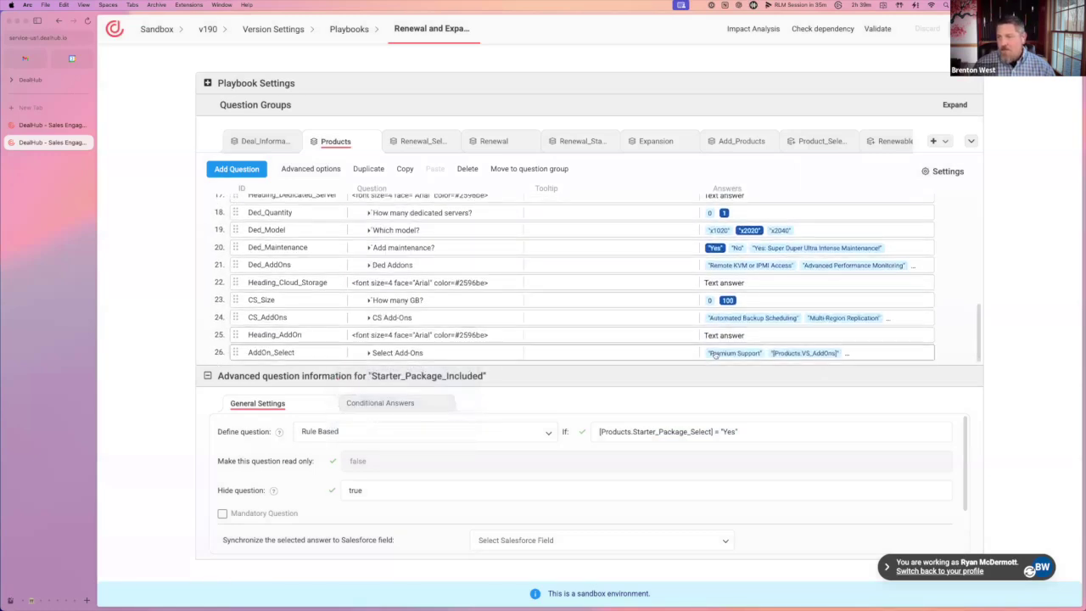
left_click(715, 353)
left_click(714, 355)
left_click(395, 311)
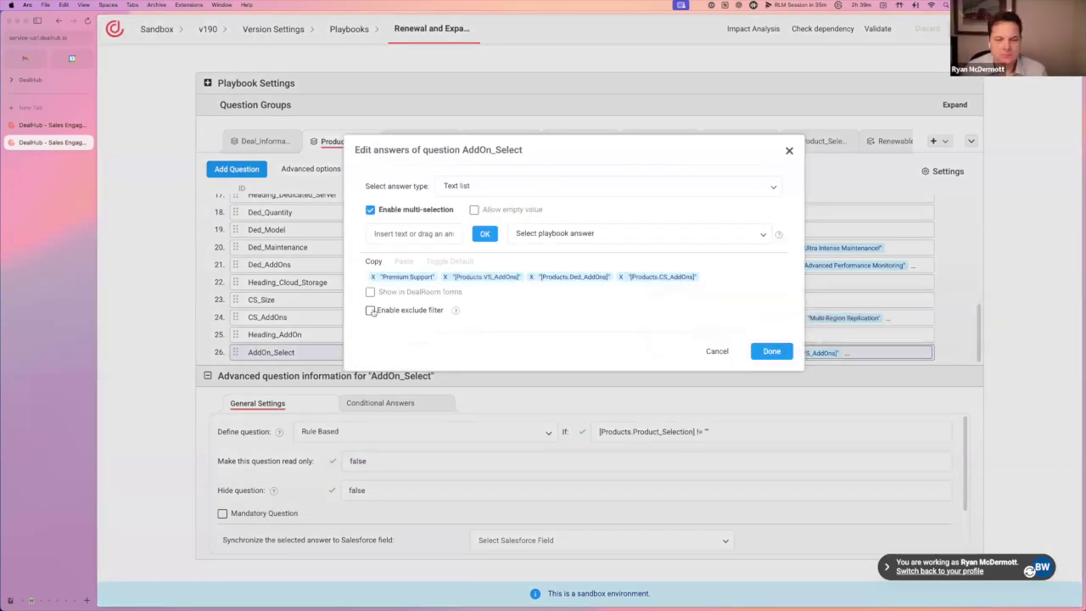
left_click(531, 308)
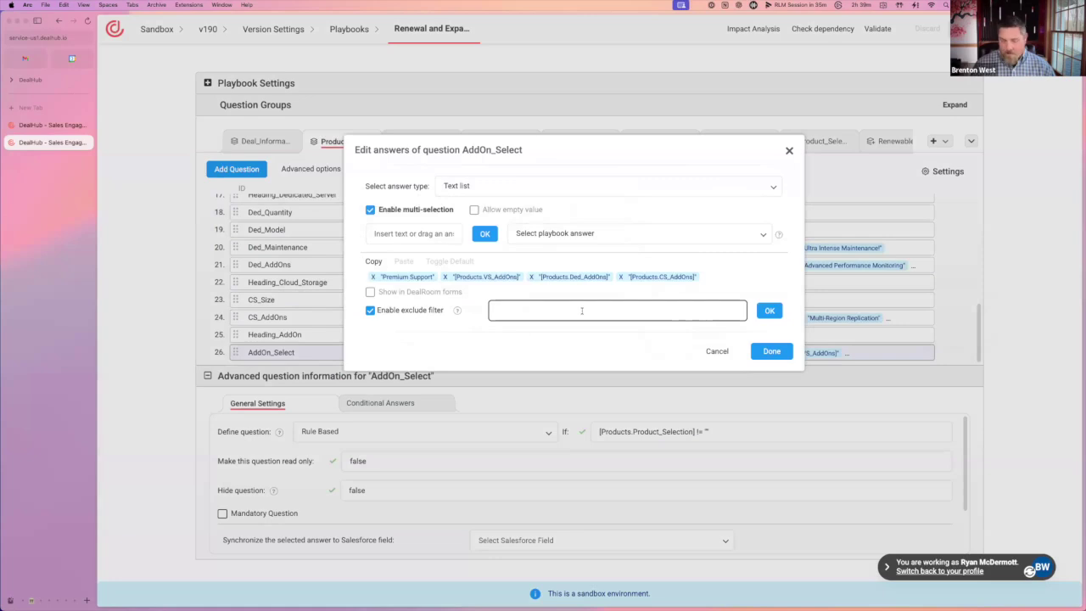
type("starter")
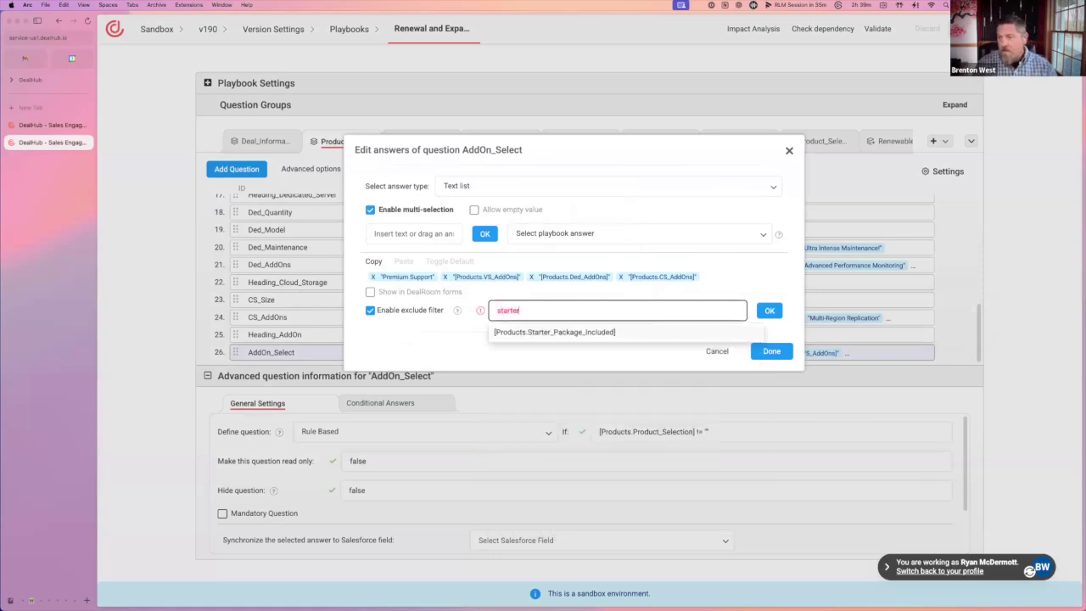
left_click(575, 331)
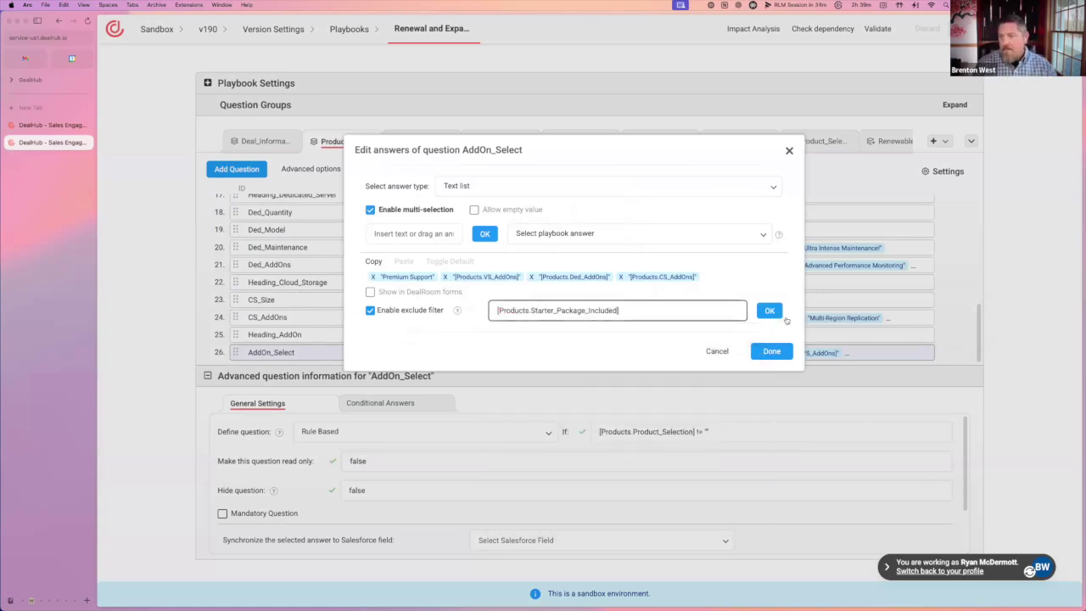
left_click(769, 310)
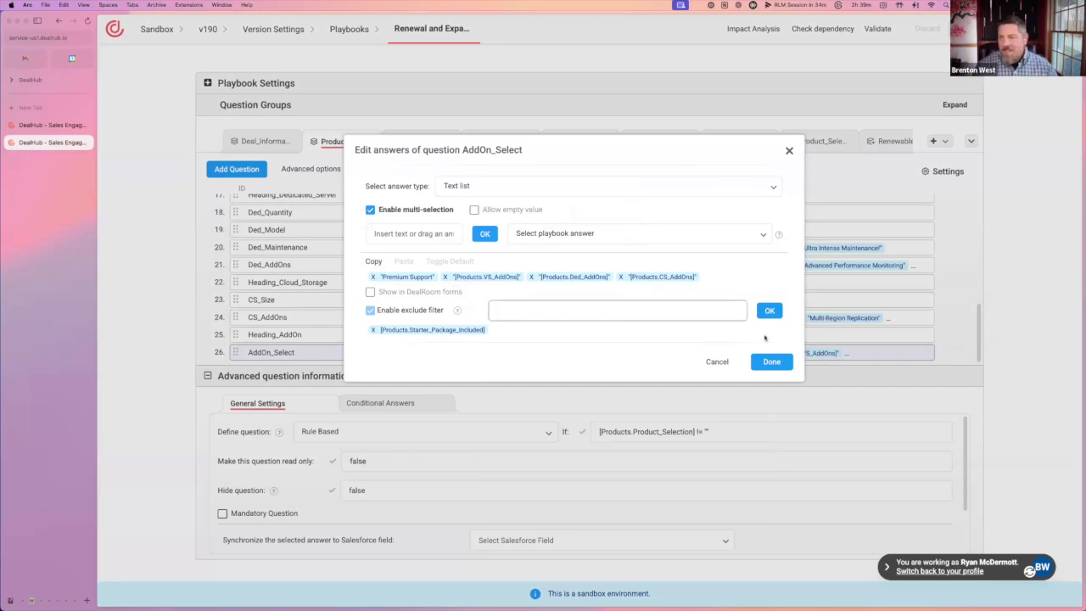
left_click(772, 361)
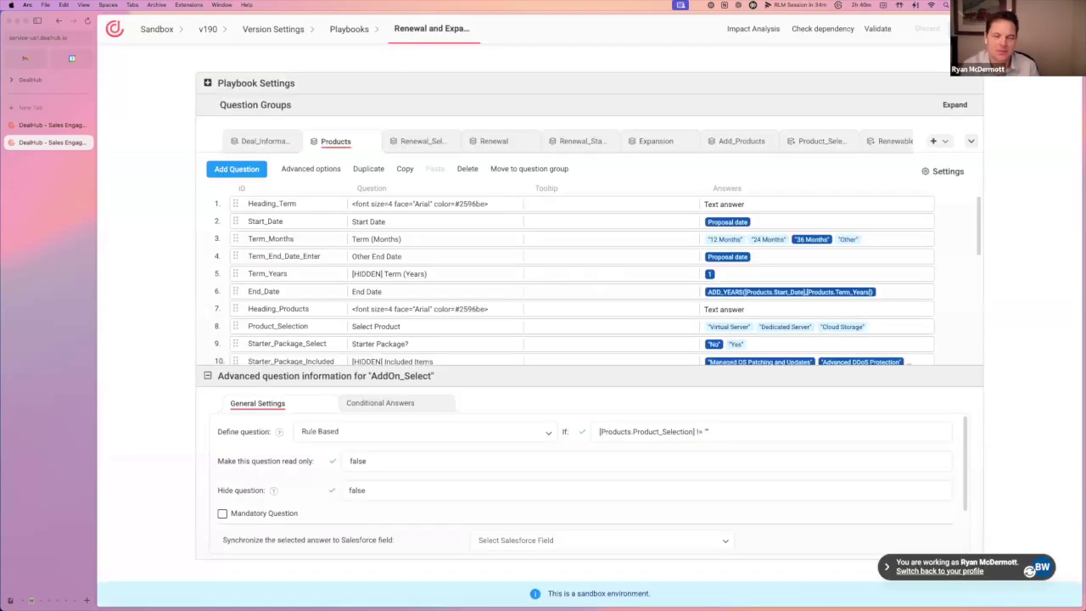
Review the included items defined in the answer list of the Starter_Package_Included question
scroll(815, 305, "down", 2)
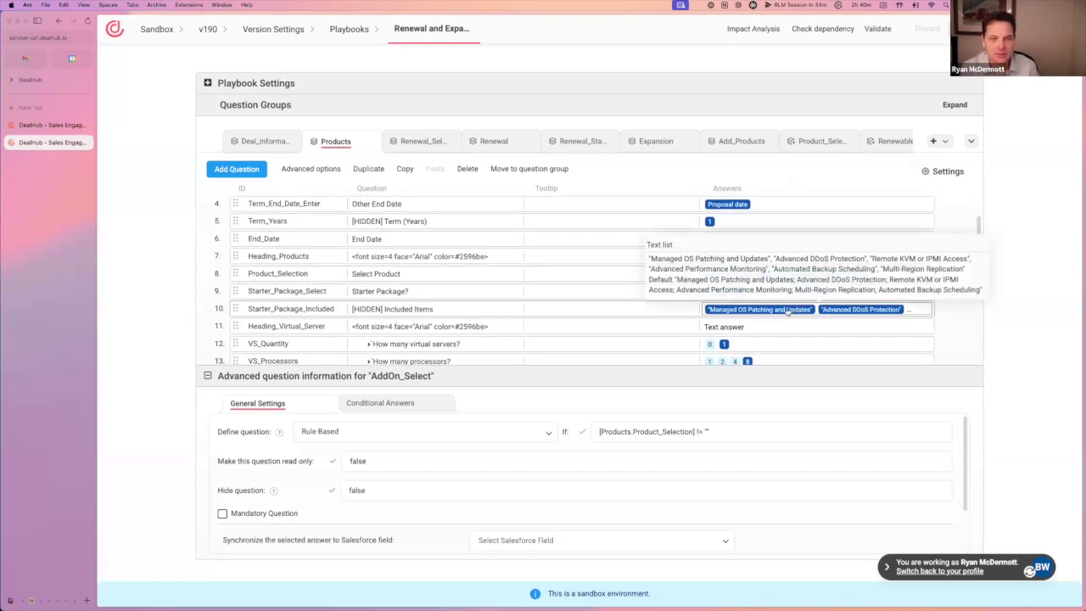
left_click(787, 310)
left_click(788, 310)
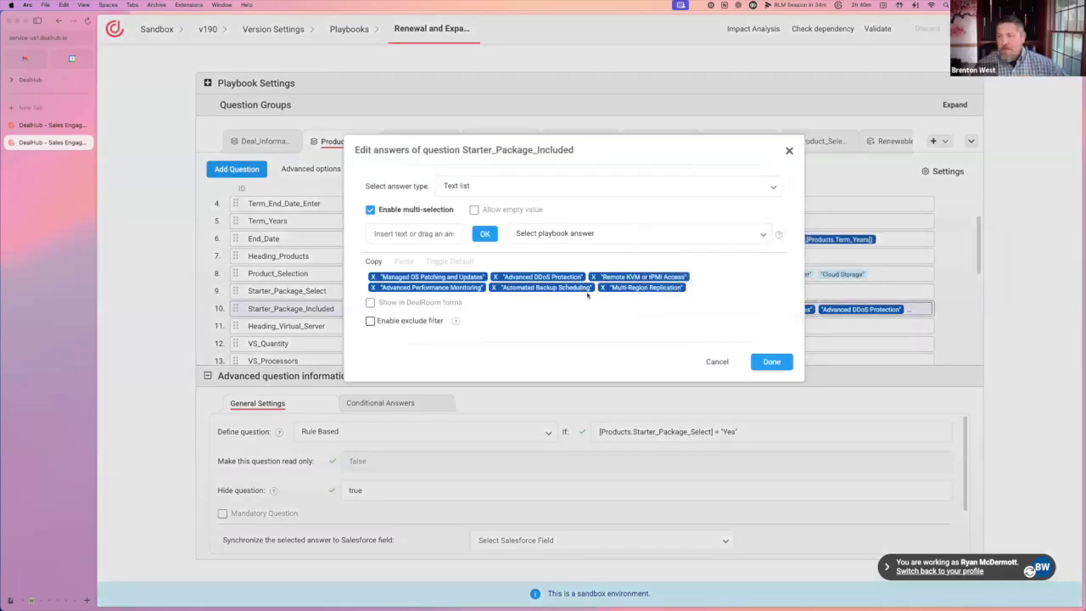
left_click(790, 150)
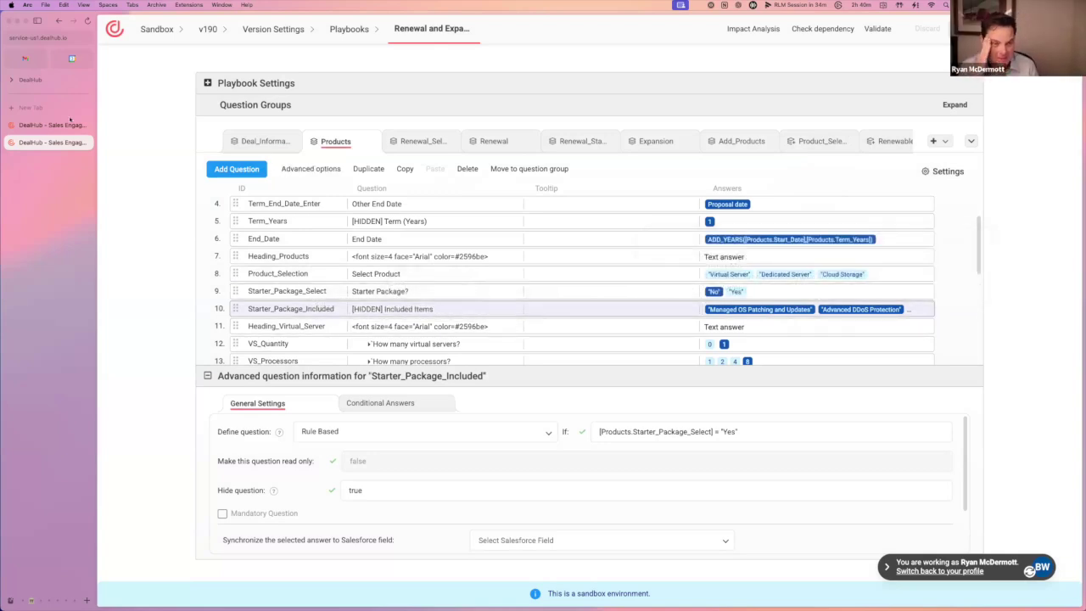
Reload the quote and choose Virtual Server as the selected product
left_click(53, 125)
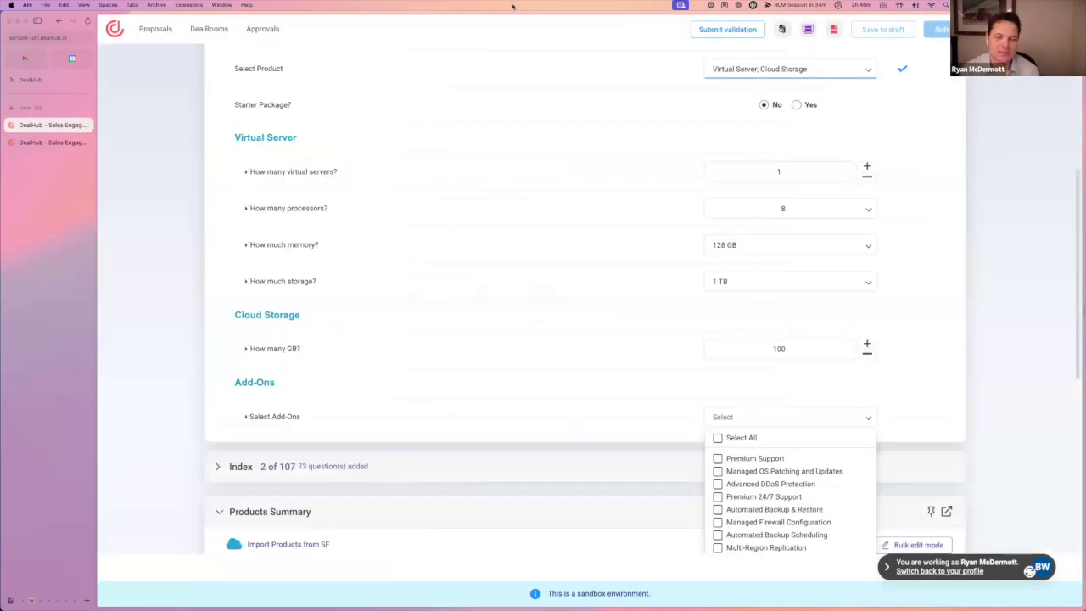
left_click(87, 21)
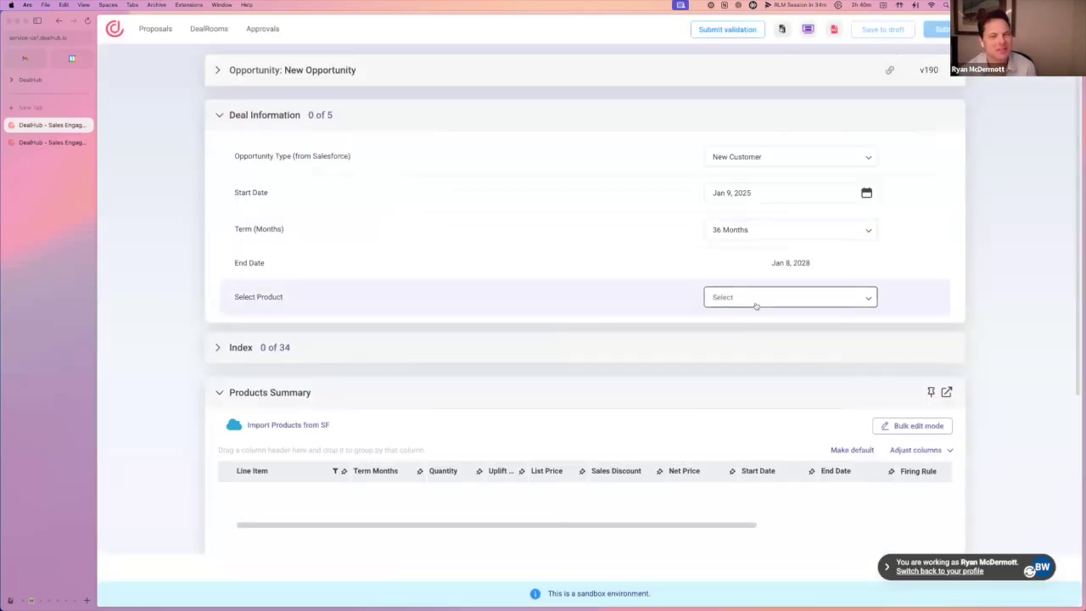
left_click(756, 303)
left_click(739, 338)
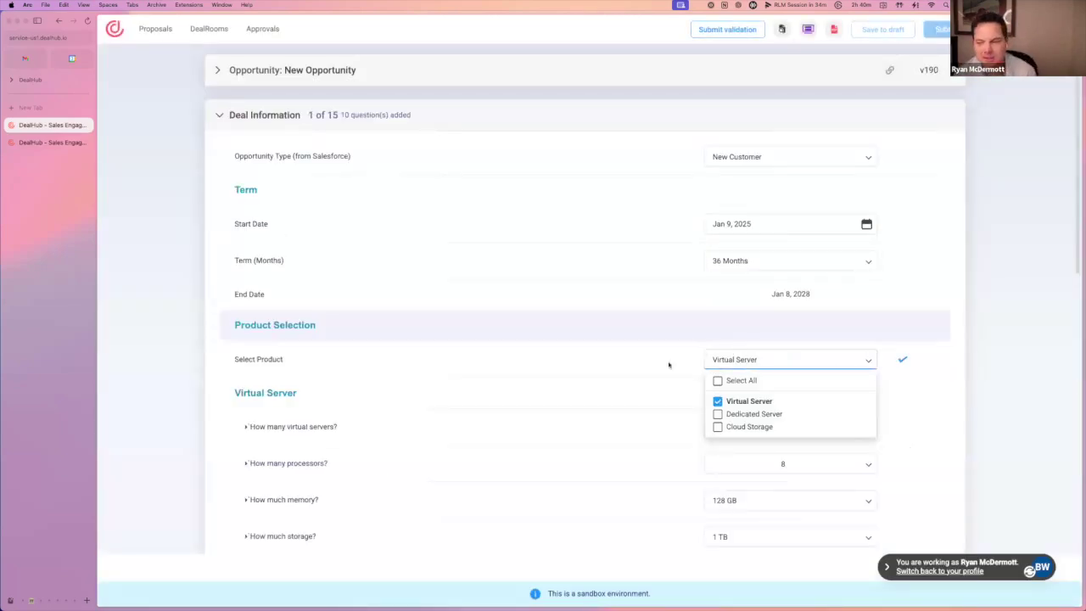
In the Index section, set Hide Add-Ons at the Product level to Hide and Enable Starter Package Question to Show, and collapse the section
scroll(669, 364, "down", 5)
left_click(688, 293)
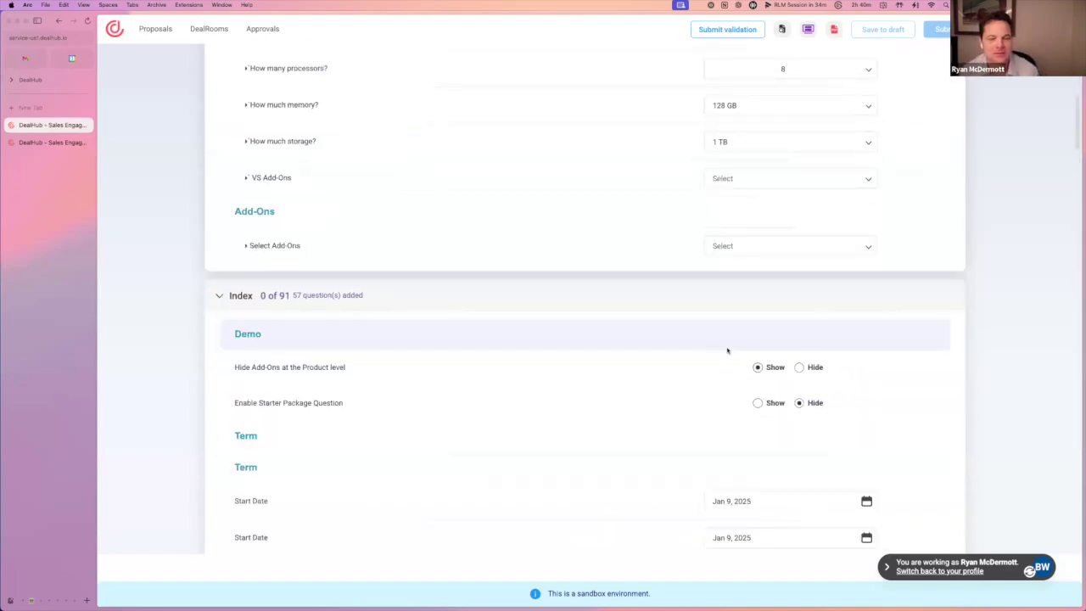
left_click(800, 368)
left_click(758, 366)
left_click(718, 261)
scroll(718, 262, "up", 5)
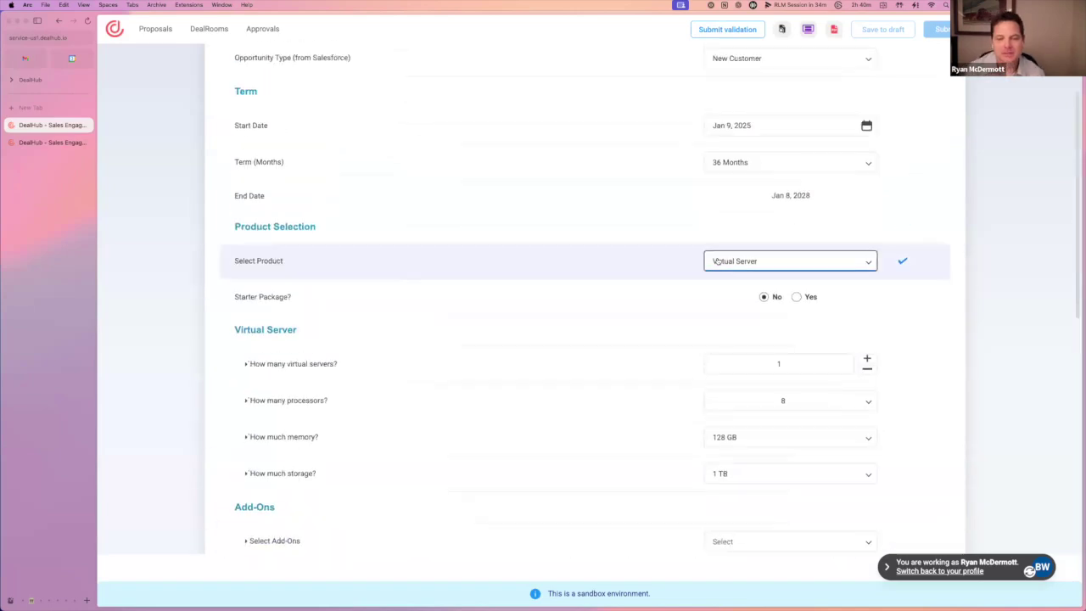
Set Starter Package to Yes and compare the Select Add-Ons options offered before and after the change
scroll(718, 262, "down", 1)
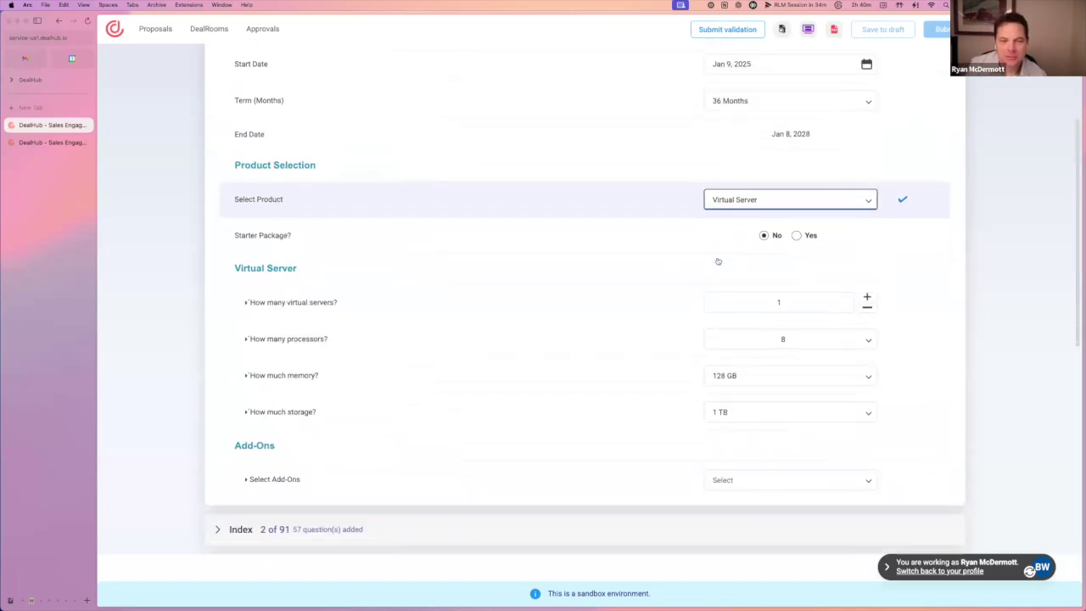
left_click(745, 481)
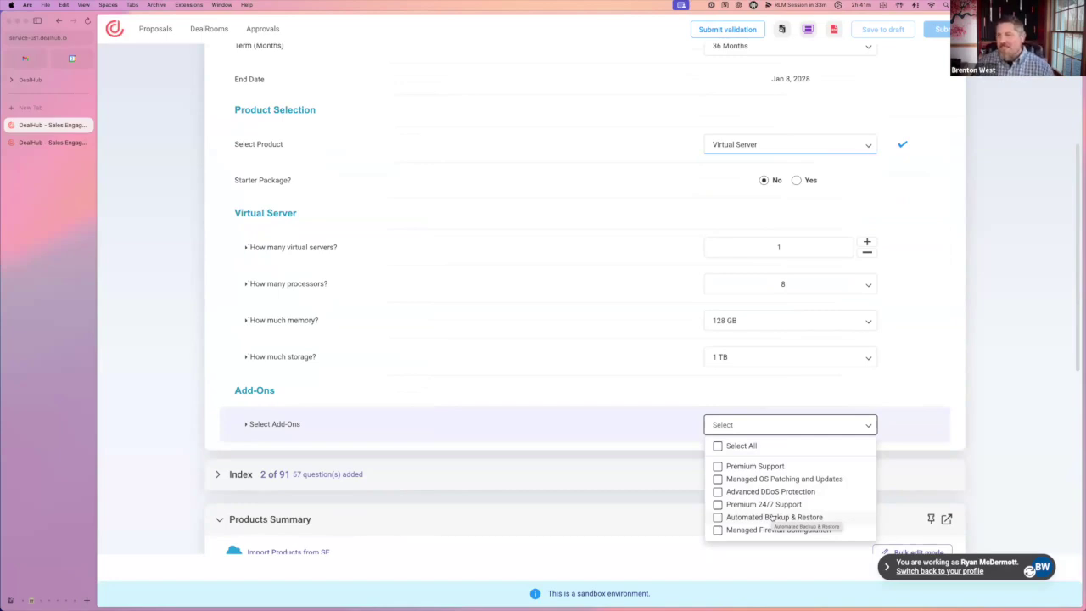
left_click(797, 181)
left_click(798, 180)
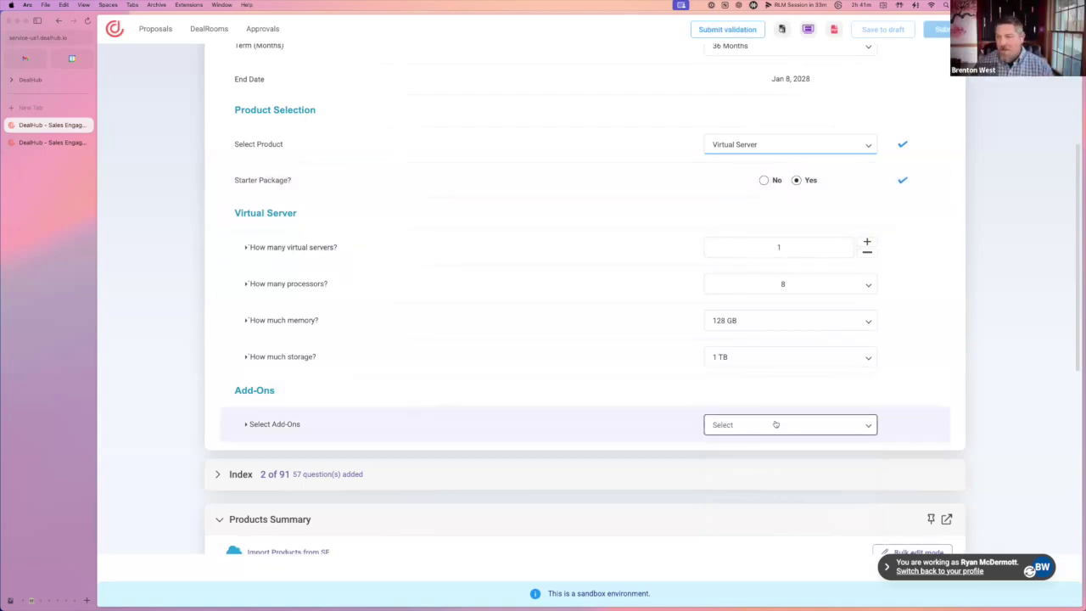
left_click(775, 424)
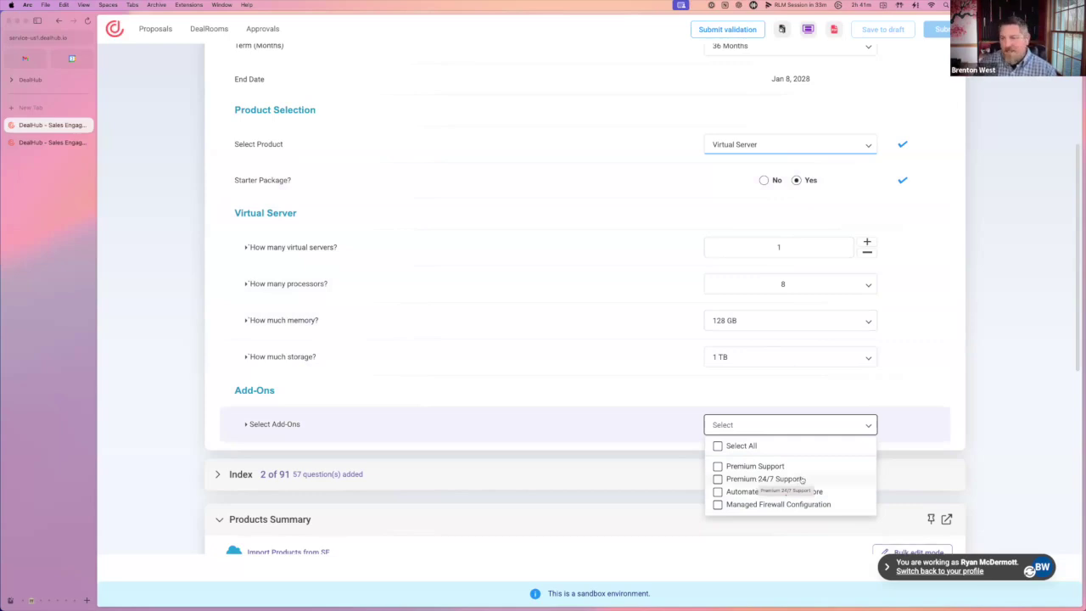
scroll(908, 448, "down", 3)
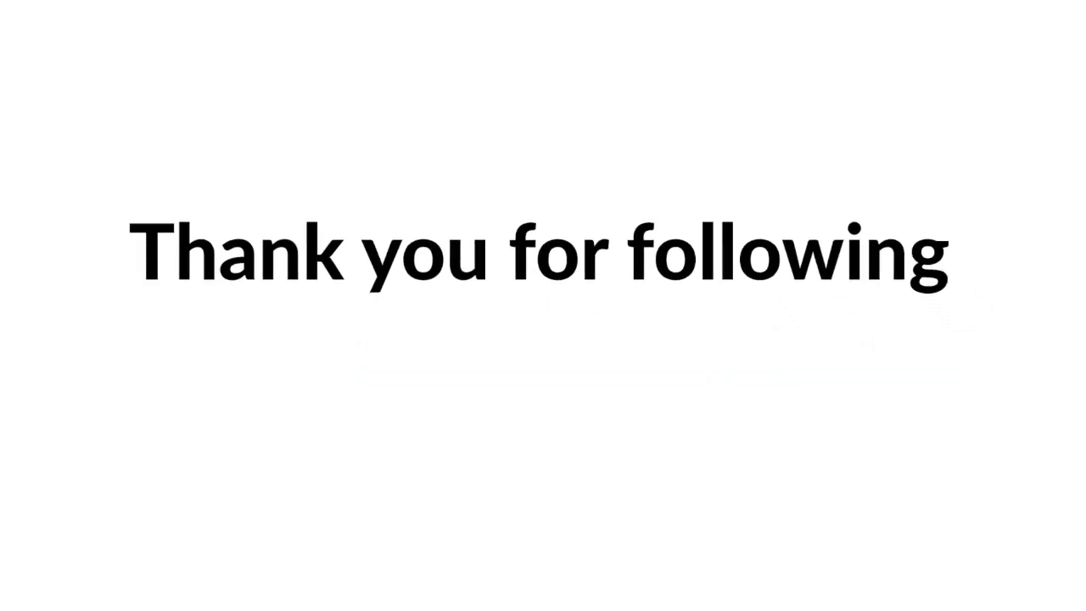